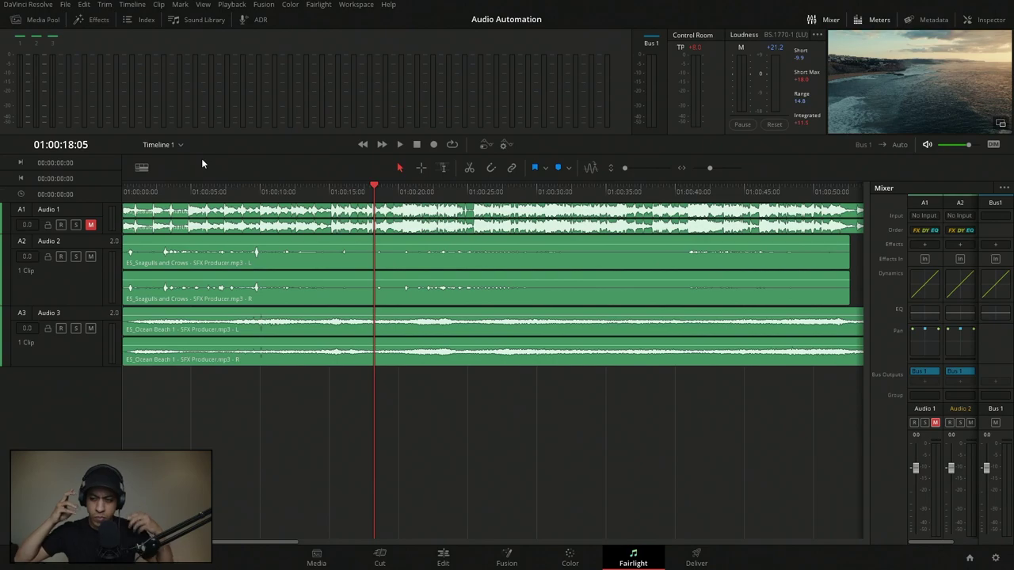
Float the viewer in a large window and return the playhead to the timeline start.
{"action": "left_click", "coordinate": [1000, 125]}
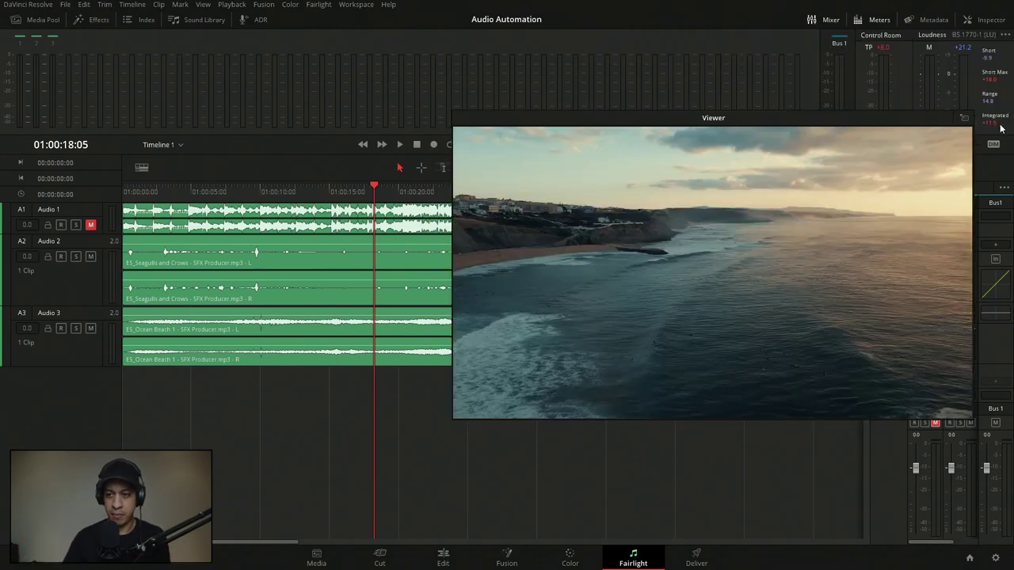
{"action": "left_click_drag", "start_coordinate": [663, 112], "coordinate": [660, 80]}
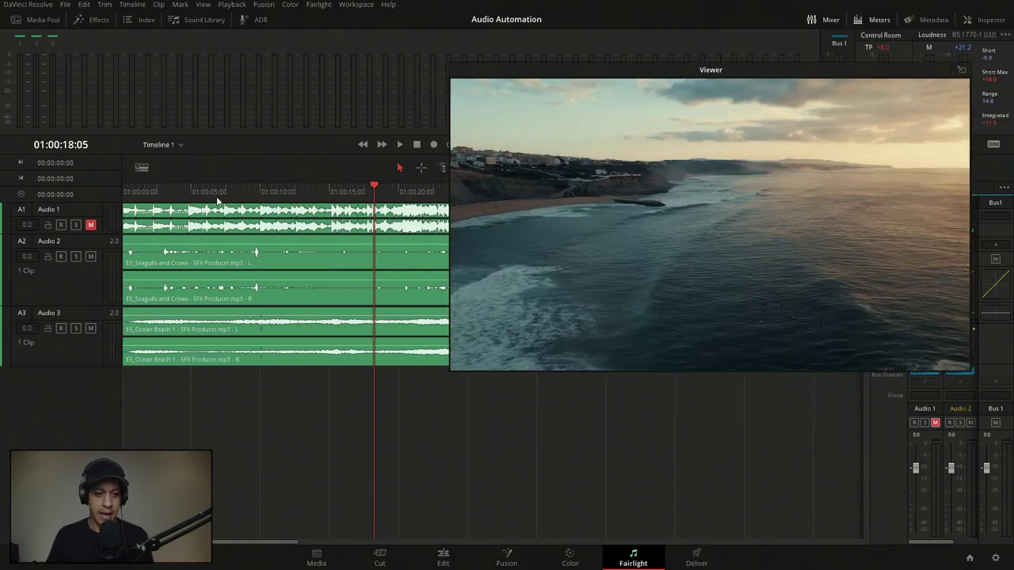
{"action": "left_click", "coordinate": [154, 190]}
{"action": "key", "text": "j"}
{"action": "key", "text": "j"}
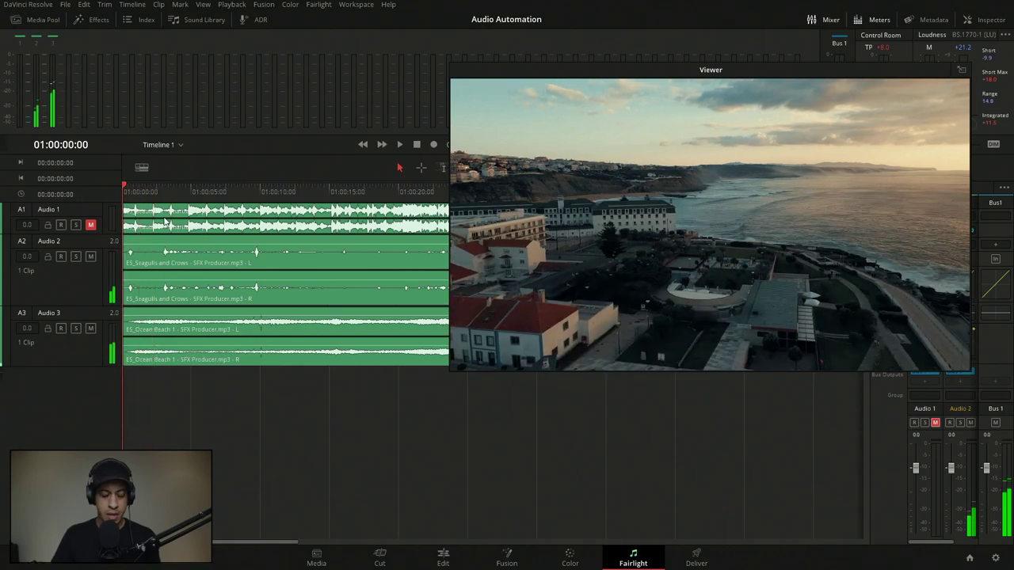
Select the Audio 1 and Audio 3 clips, preview playback, toggle Audio 1's mute, and replay from the start.
{"action": "left_click", "coordinate": [133, 222]}
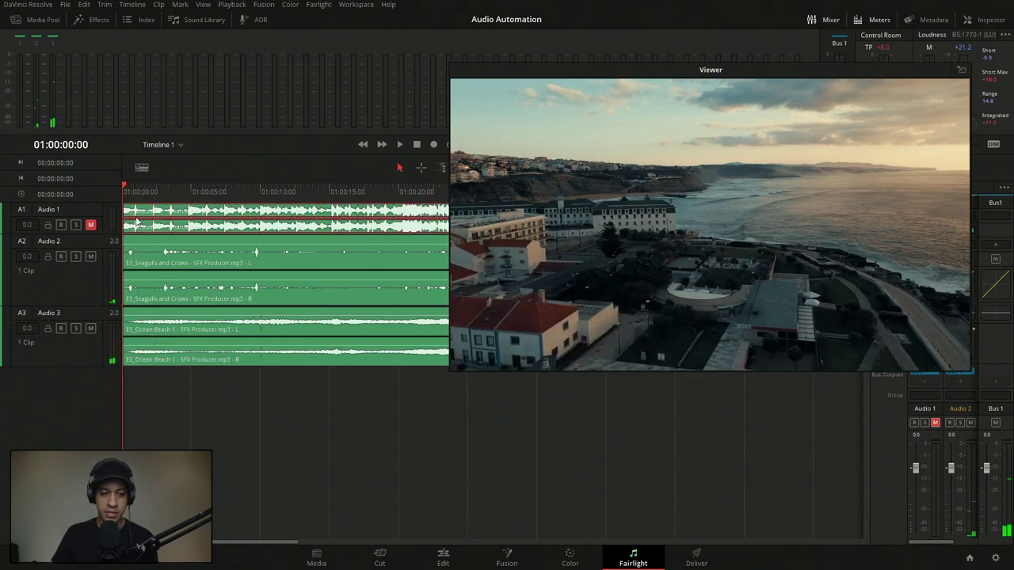
{"action": "left_click", "coordinate": [175, 362]}
{"action": "key", "text": "space"}
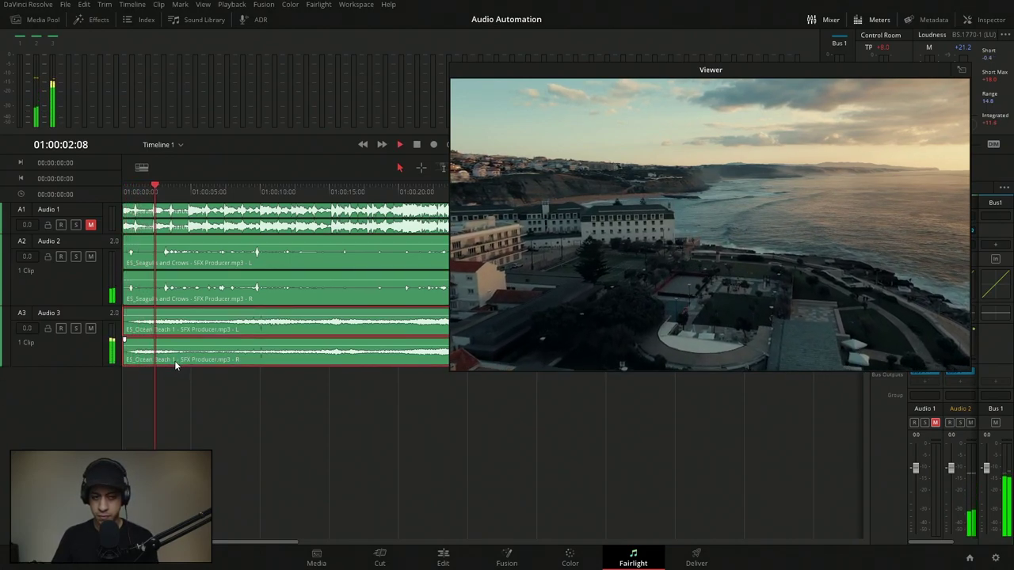
{"action": "left_click", "coordinate": [92, 229]}
{"action": "left_click", "coordinate": [92, 226]}
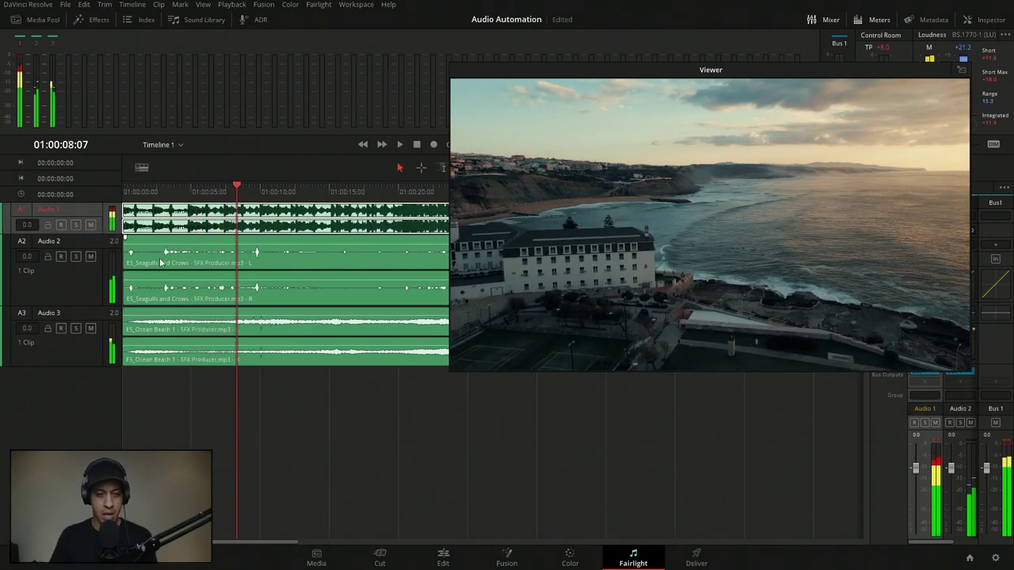
{"action": "key", "text": "Home"}
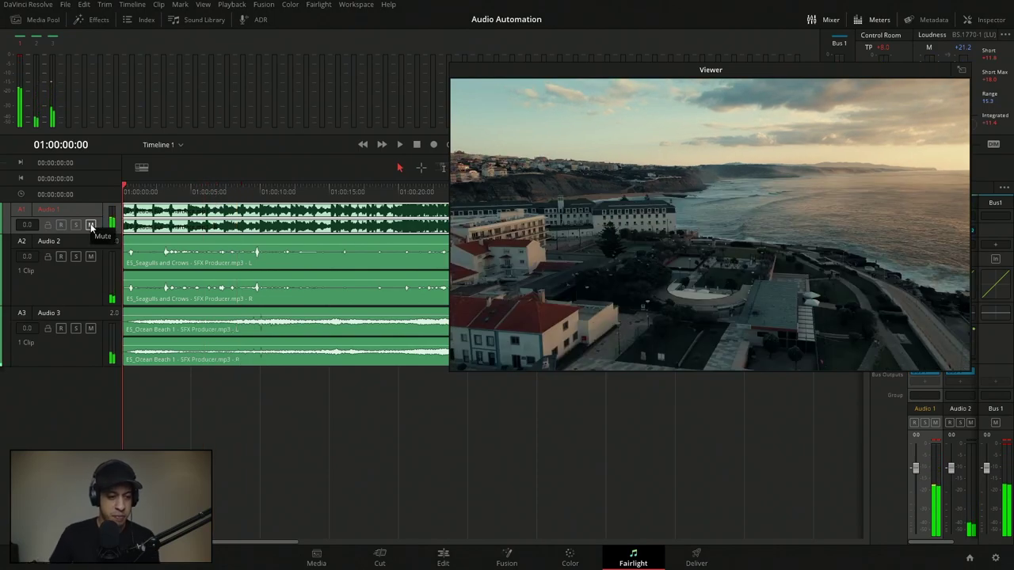
{"action": "key", "text": "space"}
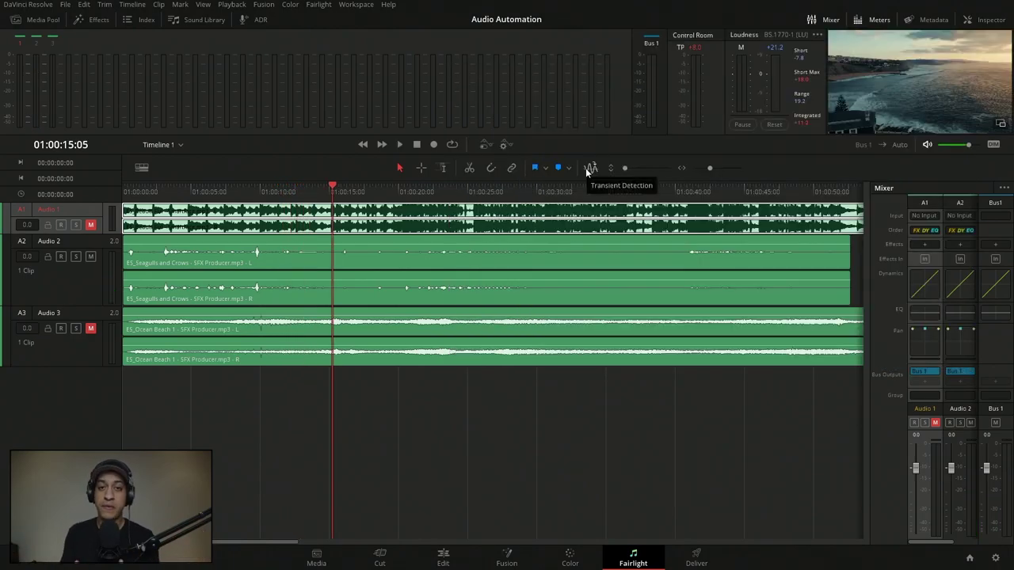
Show the automation toolbar and enable automation so tracks get lane choices and Bus 1 appears.
{"action": "left_click", "coordinate": [506, 146]}
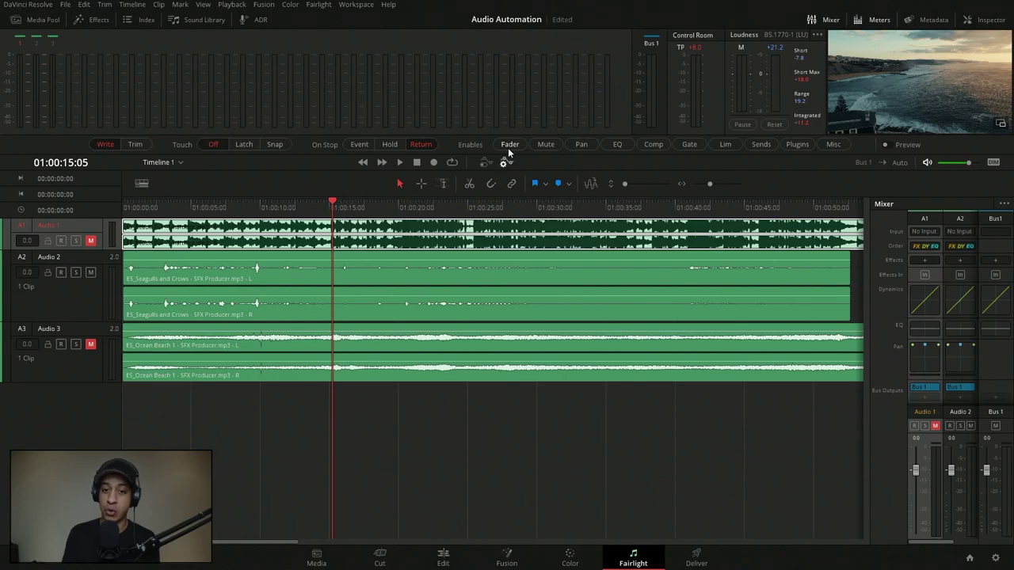
{"action": "left_click", "coordinate": [486, 163]}
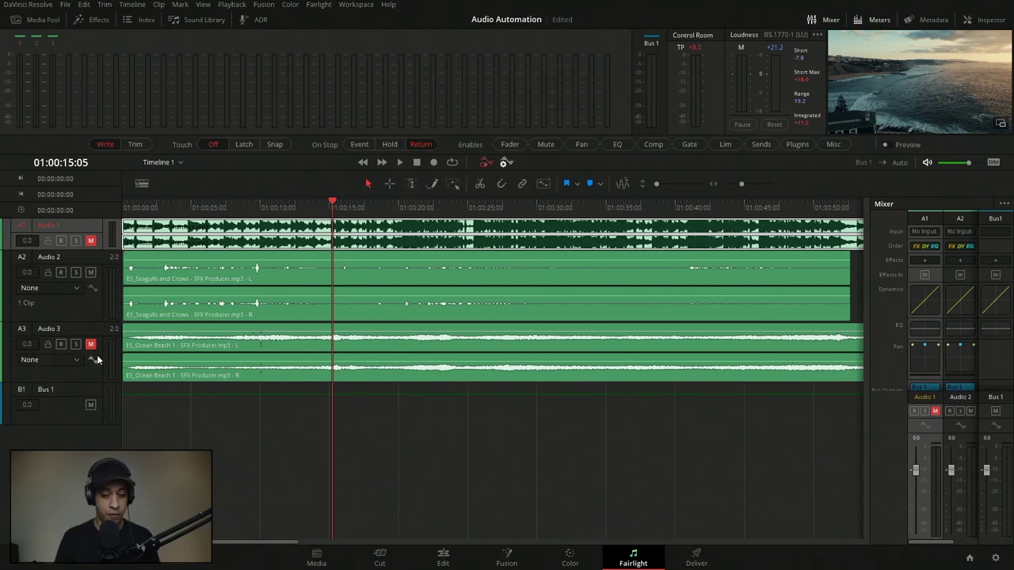
{"action": "left_click", "coordinate": [503, 164]}
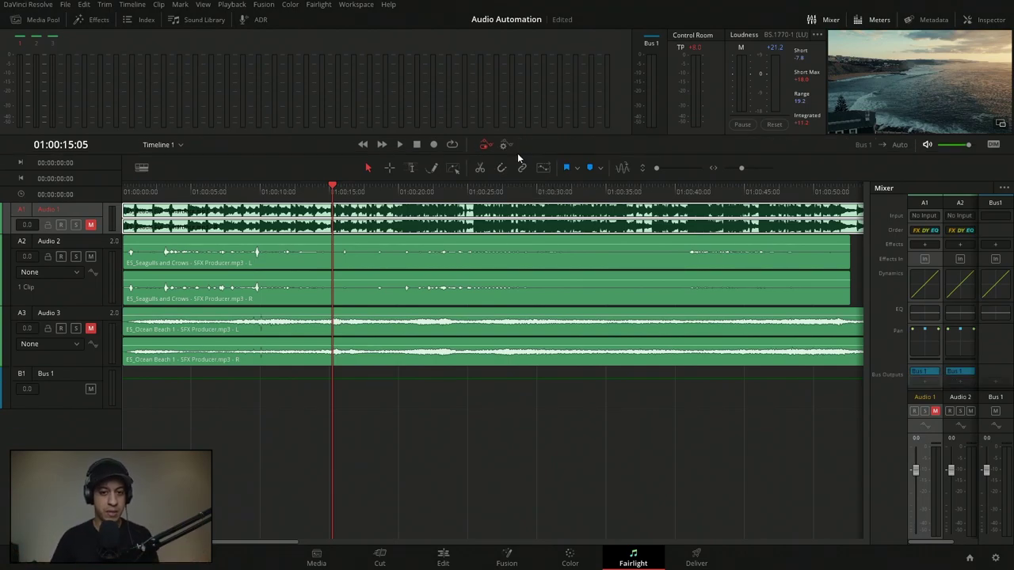
{"action": "left_click", "coordinate": [505, 146]}
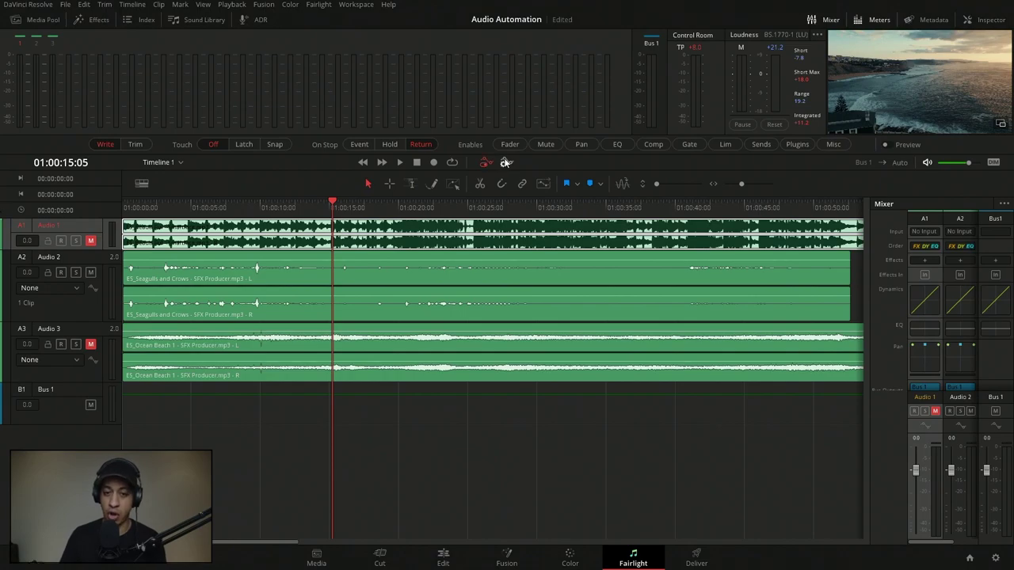
{"action": "key", "text": "Home"}
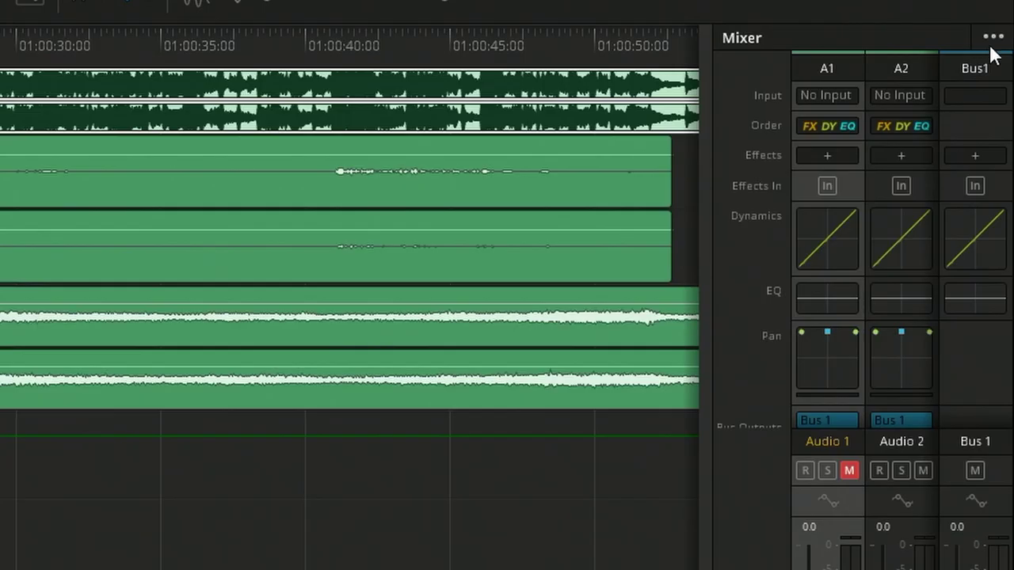
Toggle the Pan row in the Mixer's display options until it shows.
{"action": "left_click", "coordinate": [1002, 205]}
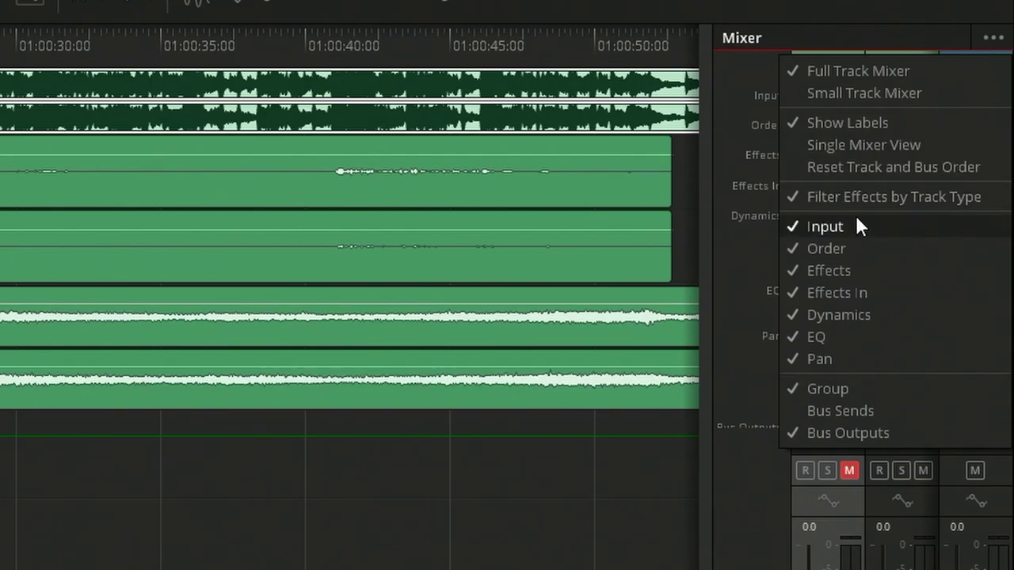
{"action": "left_click", "coordinate": [831, 360]}
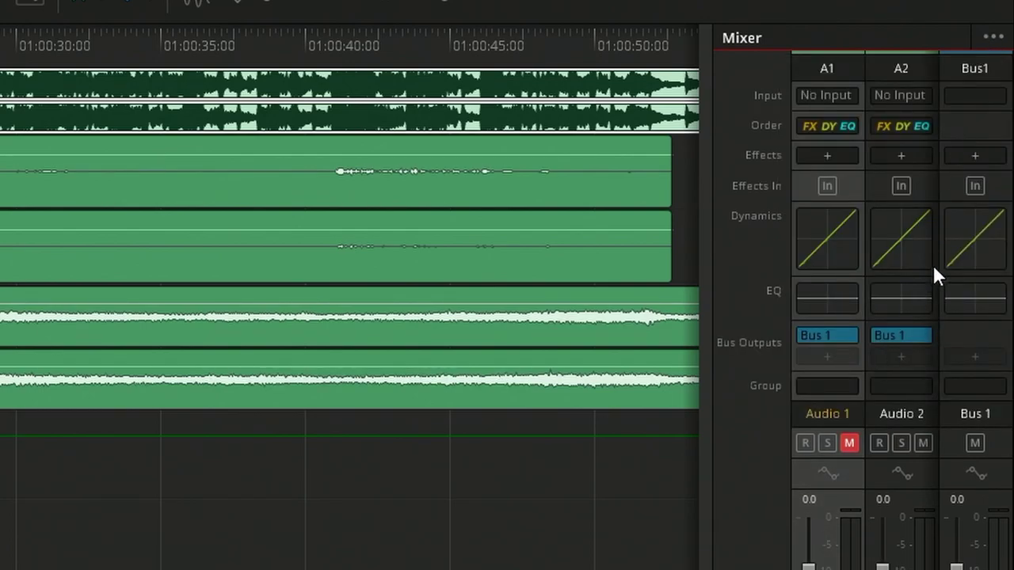
{"action": "left_click", "coordinate": [994, 37]}
{"action": "left_click", "coordinate": [802, 358]}
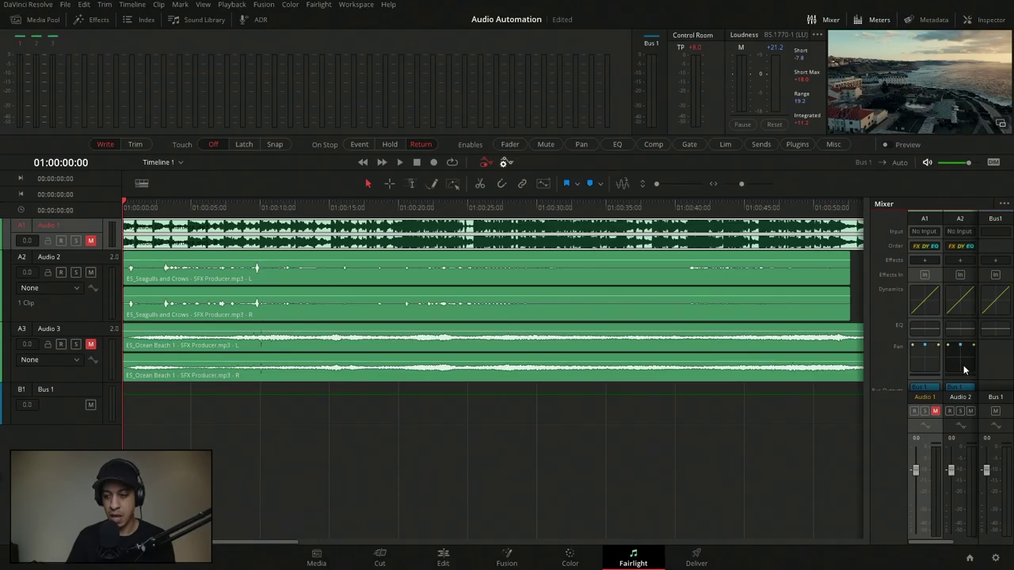
Open Audio 2's pan window and sweep its left/right pan during playback, ending at 12L.
{"action": "double_click", "coordinate": [901, 378]}
{"action": "left_click_drag", "start_coordinate": [268, 121], "coordinate": [301, 128]}
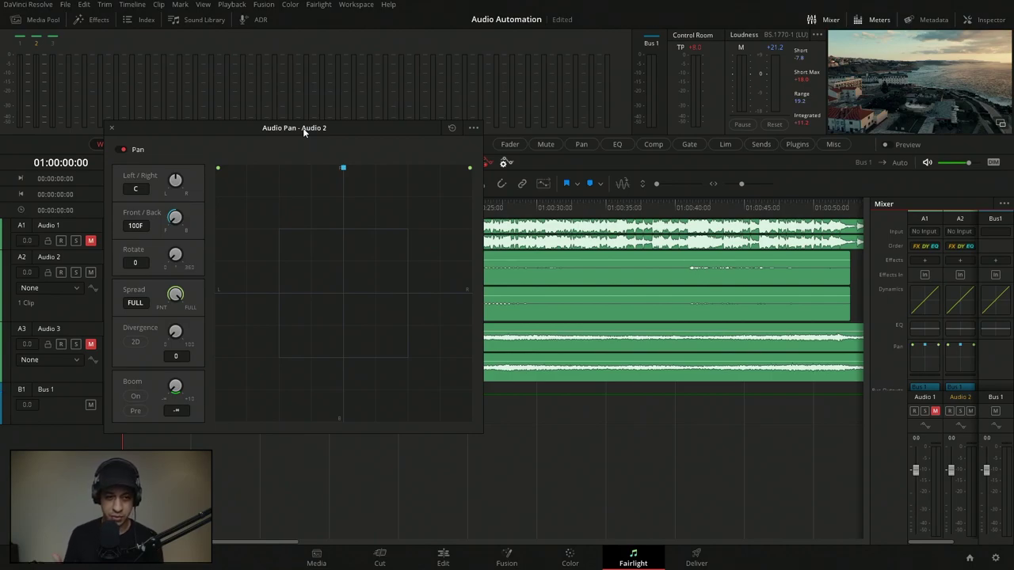
{"action": "left_click_drag", "start_coordinate": [267, 132], "coordinate": [378, 142]}
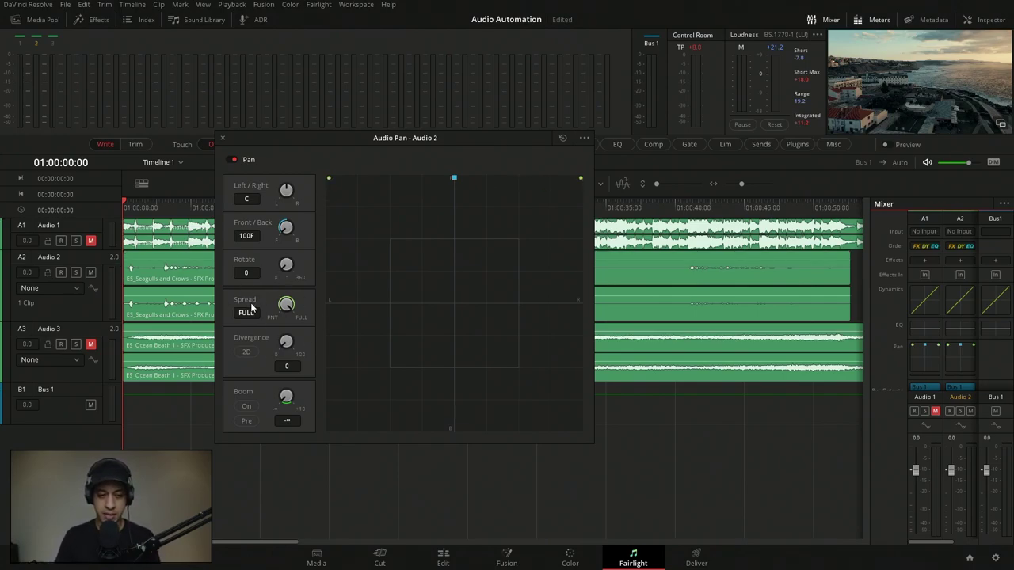
{"action": "left_click_drag", "start_coordinate": [301, 143], "coordinate": [385, 147]}
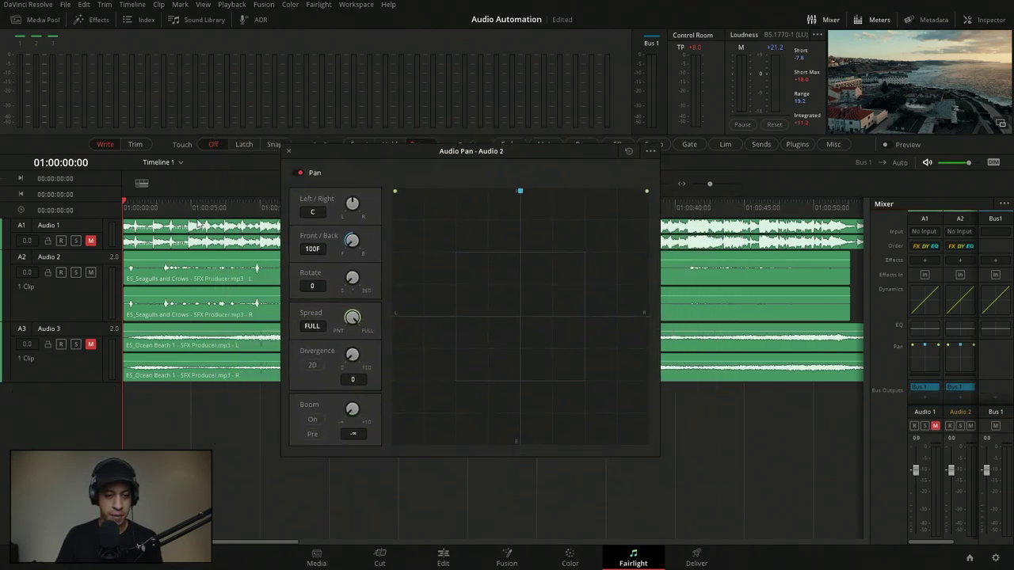
{"action": "key", "text": "space"}
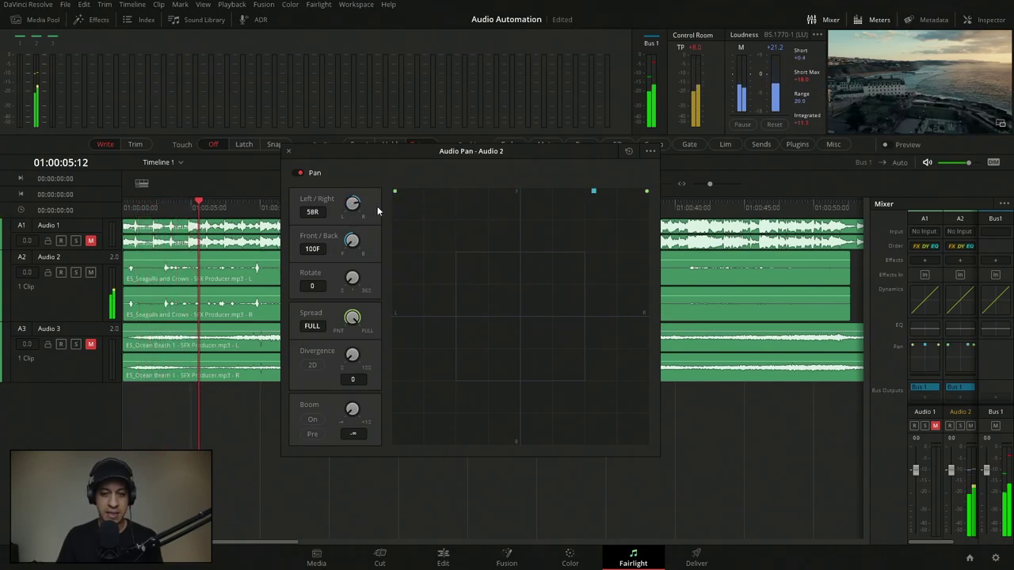
{"action": "key", "text": "space"}
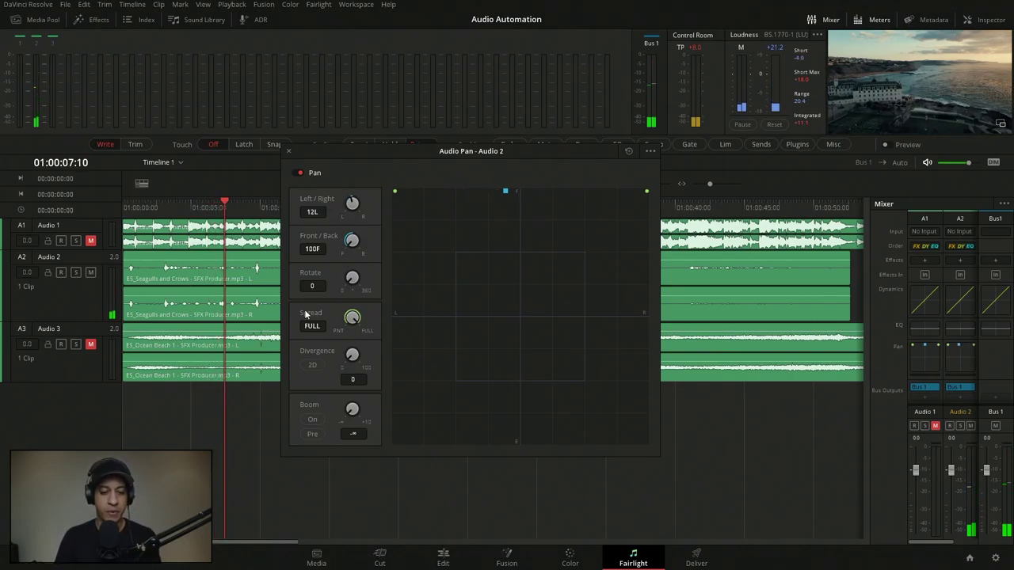
Experiment with Audio 2's pan (97L), spread 82 and divergence 32, save, then reset divergence to 0.
{"action": "left_click_drag", "start_coordinate": [352, 317], "coordinate": [333, 349]}
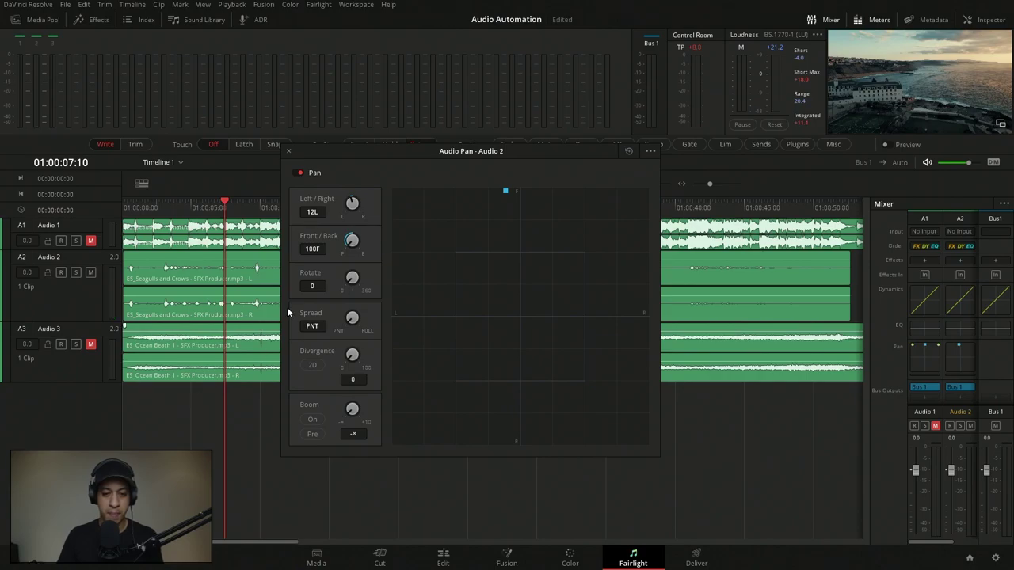
{"action": "double_click", "coordinate": [352, 205]}
{"action": "key", "text": "space"}
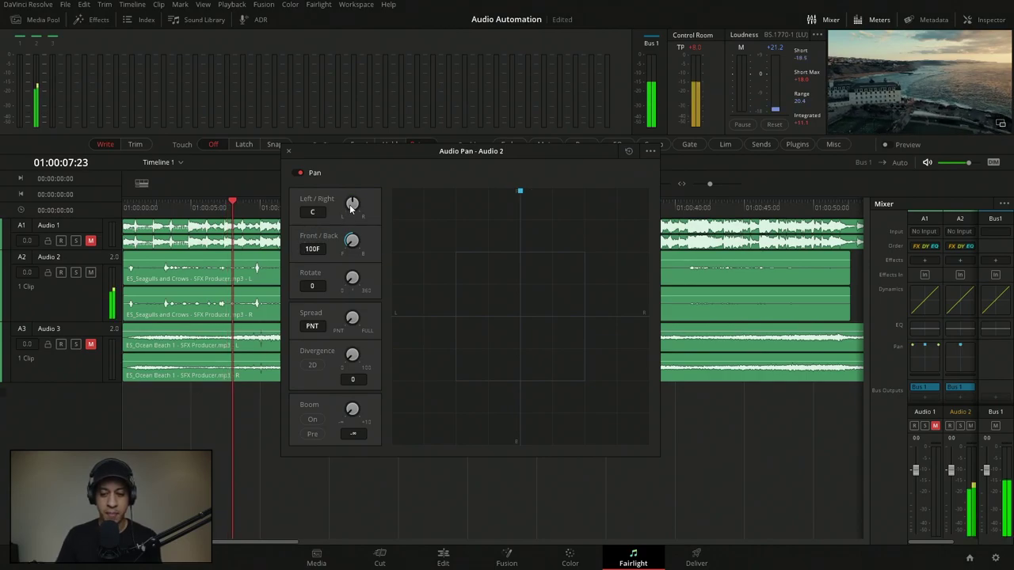
{"action": "left_click_drag", "start_coordinate": [351, 206], "coordinate": [350, 237]}
{"action": "left_click_drag", "start_coordinate": [353, 317], "coordinate": [265, 346]}
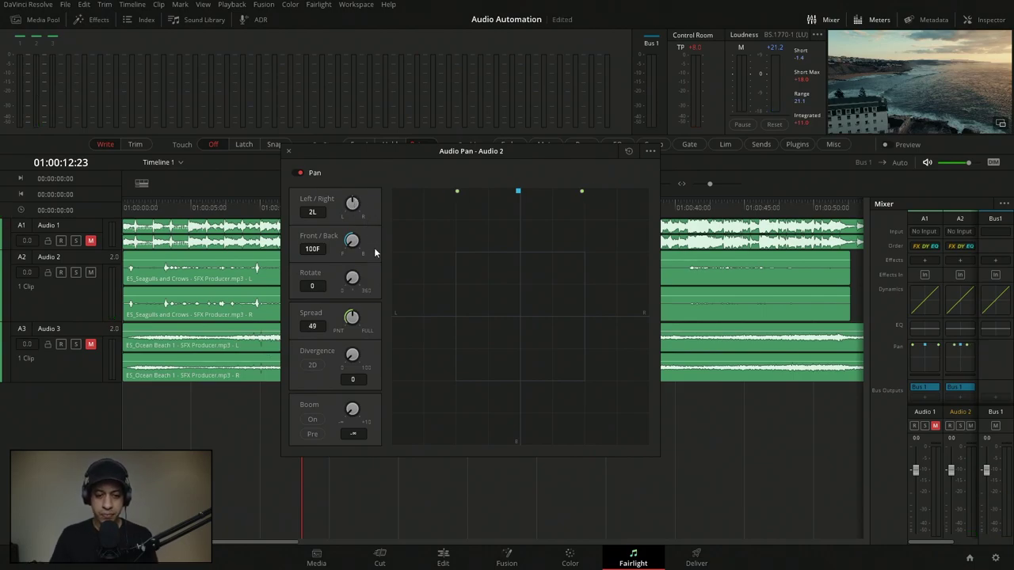
{"action": "left_click_drag", "start_coordinate": [355, 352], "coordinate": [397, 357]}
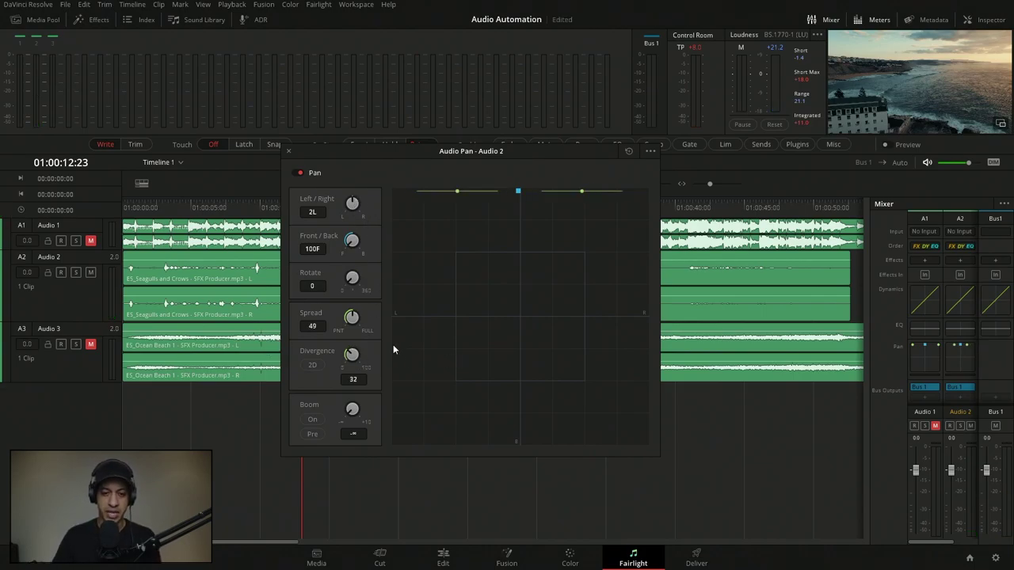
{"action": "key", "text": "ctrl+s"}
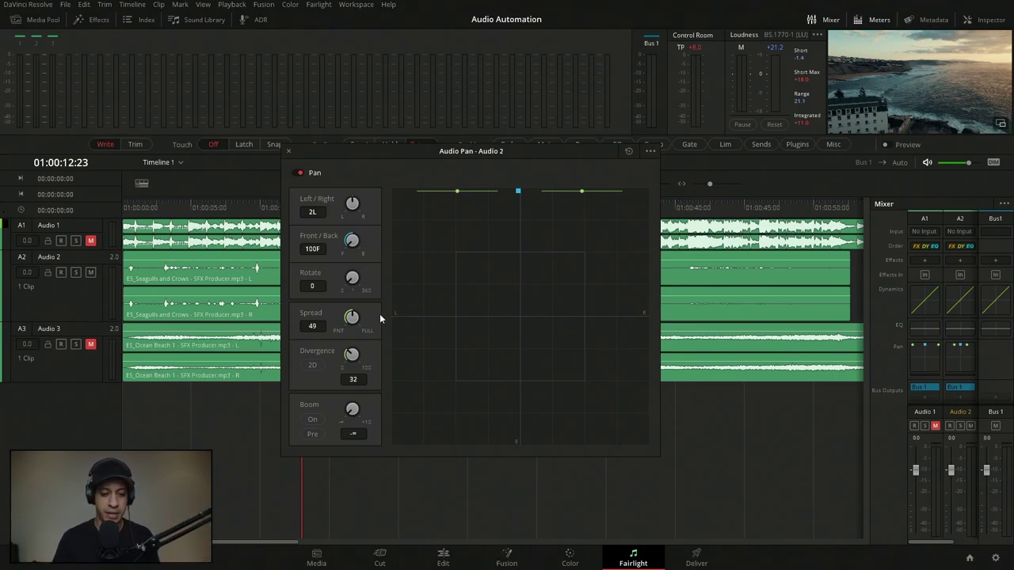
{"action": "double_click", "coordinate": [353, 355]}
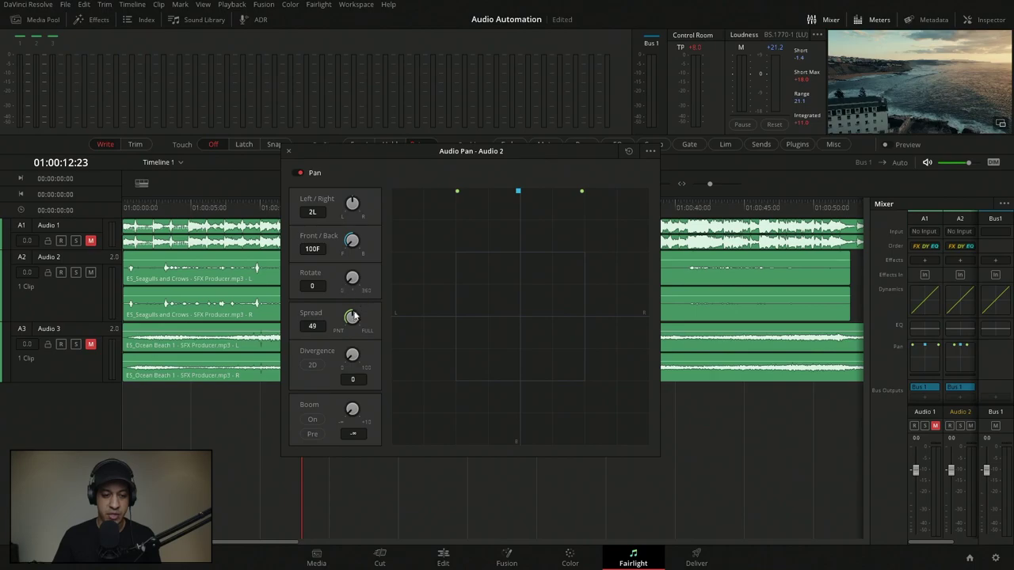
Set spread to 50, preview a hard-left 100L pan, then reset the left/right pan to centre.
{"action": "left_click", "coordinate": [314, 328]}
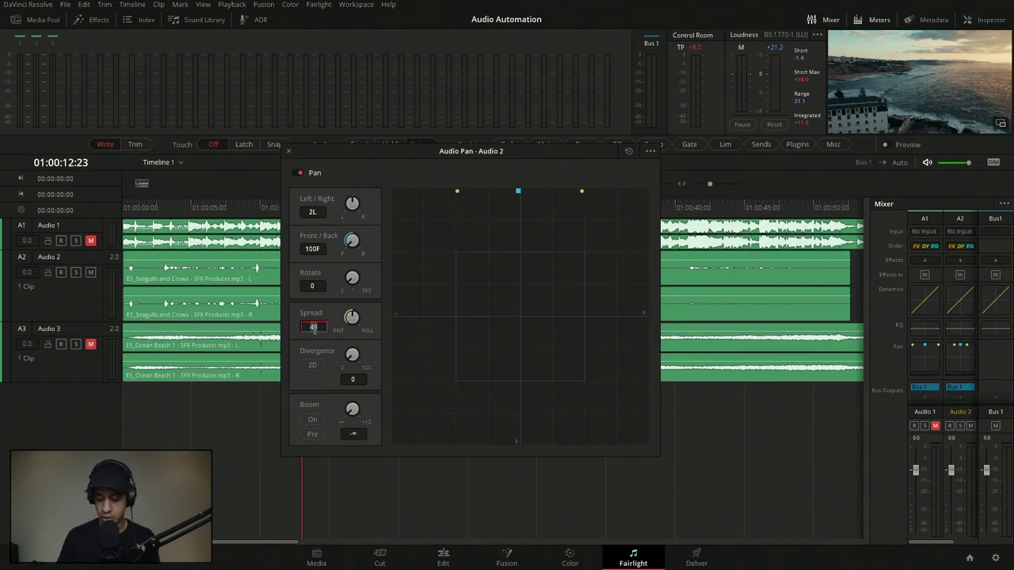
{"action": "left_click_drag", "start_coordinate": [351, 203], "coordinate": [583, 246]}
{"action": "key", "text": "space"}
{"action": "double_click", "coordinate": [353, 204]}
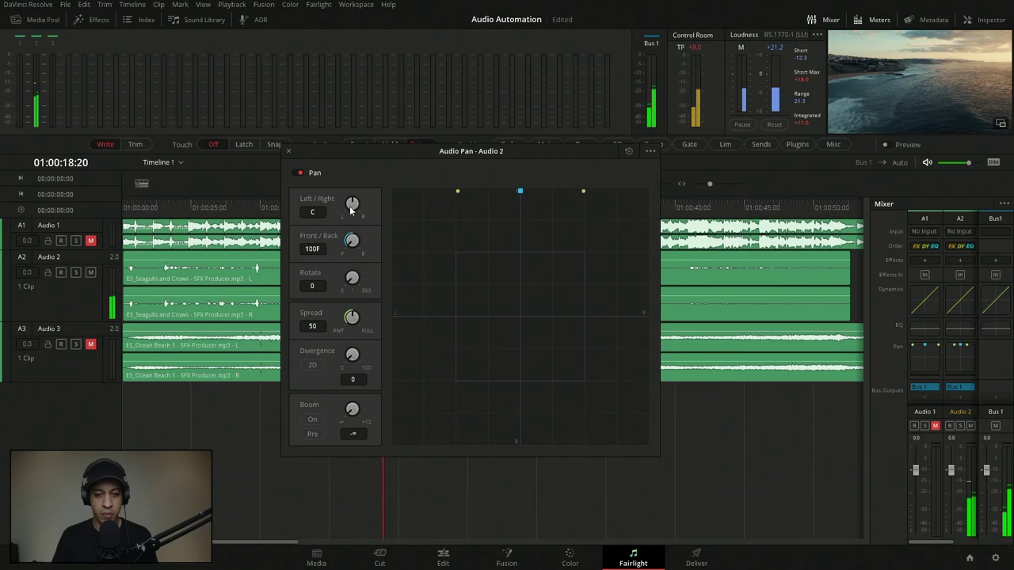
{"action": "key", "text": "space"}
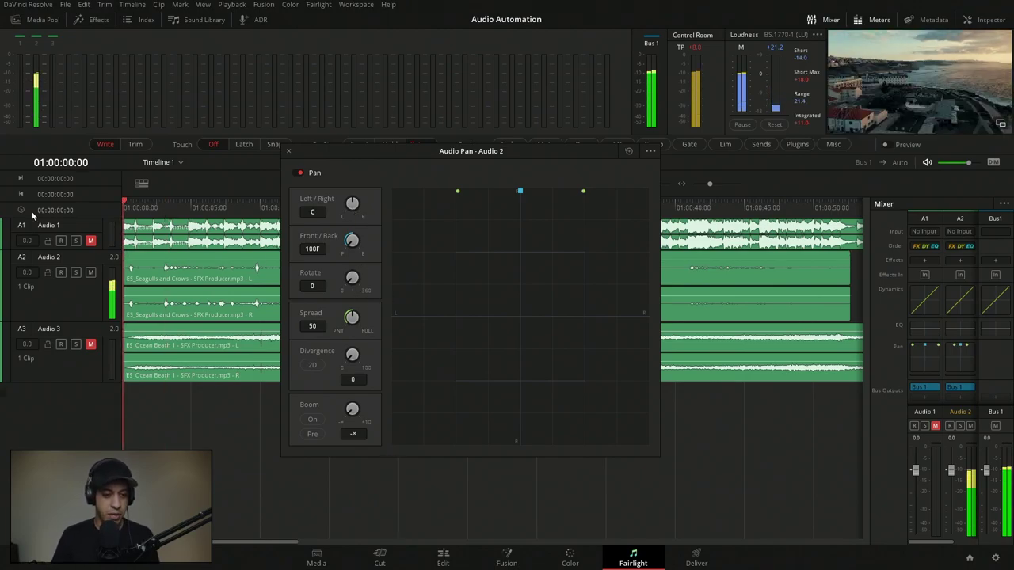
{"action": "left_click_drag", "start_coordinate": [408, 152], "coordinate": [282, 132]}
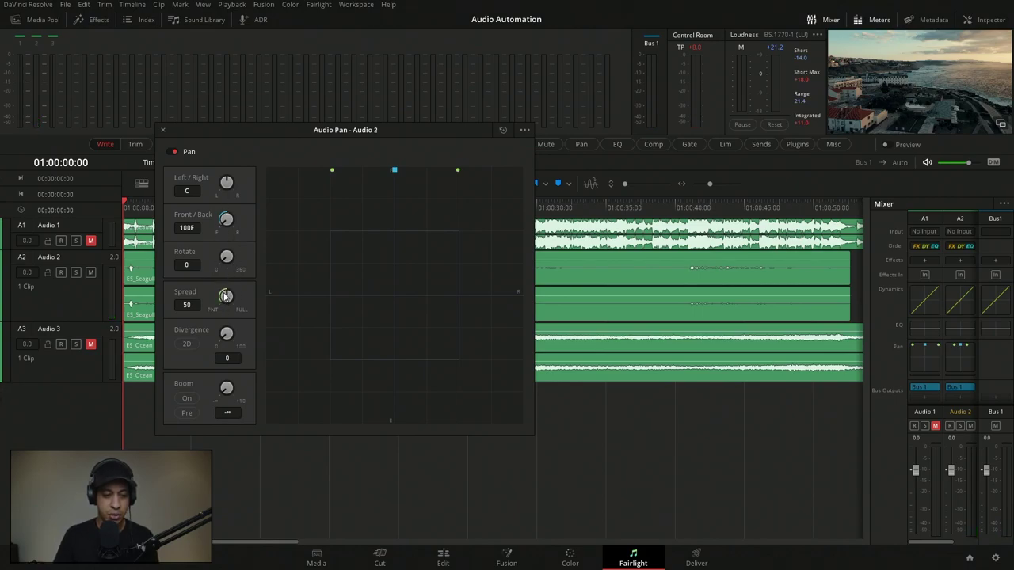
Enable Pan in the automation toolbar's Enables row and switch the mode from Off to Latch.
{"action": "left_click_drag", "start_coordinate": [298, 135], "coordinate": [220, 157]}
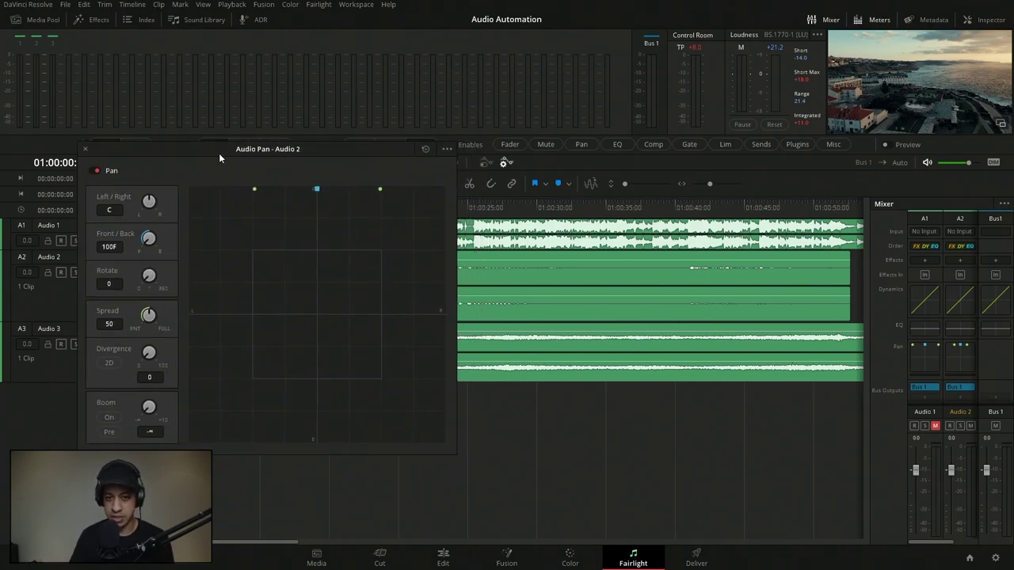
{"action": "left_click", "coordinate": [504, 162]}
{"action": "left_click_drag", "start_coordinate": [370, 167], "coordinate": [367, 193]}
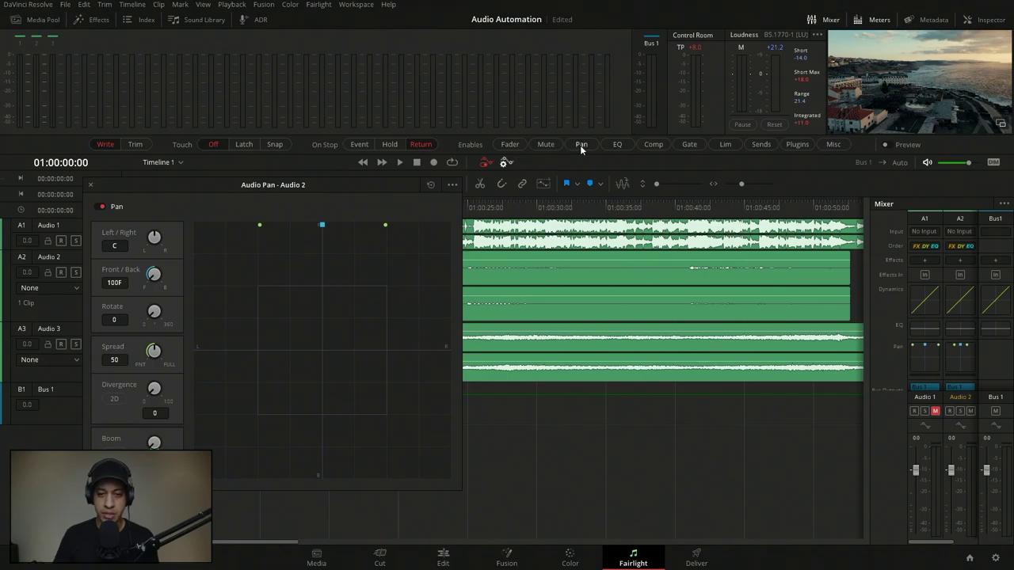
{"action": "left_click", "coordinate": [583, 145]}
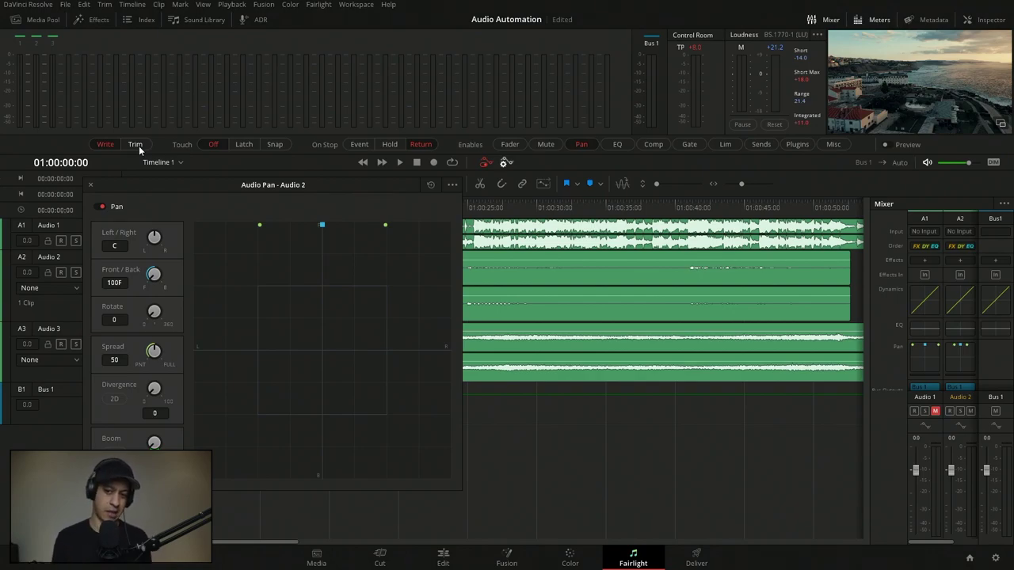
{"action": "left_click", "coordinate": [236, 145]}
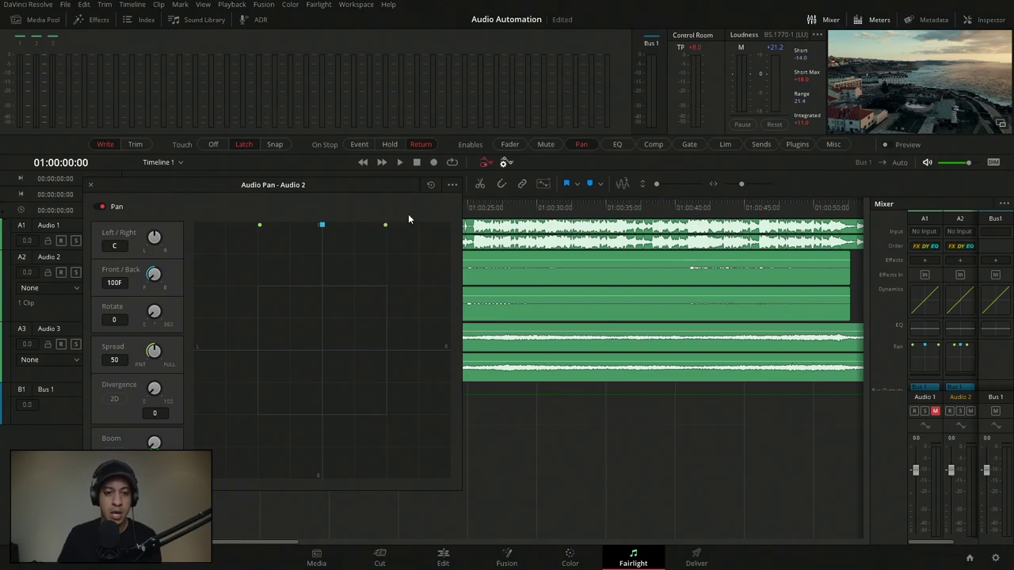
Set automation On Stop to Hold and turn Audio 2's pan toward the left.
{"action": "left_click", "coordinate": [390, 146]}
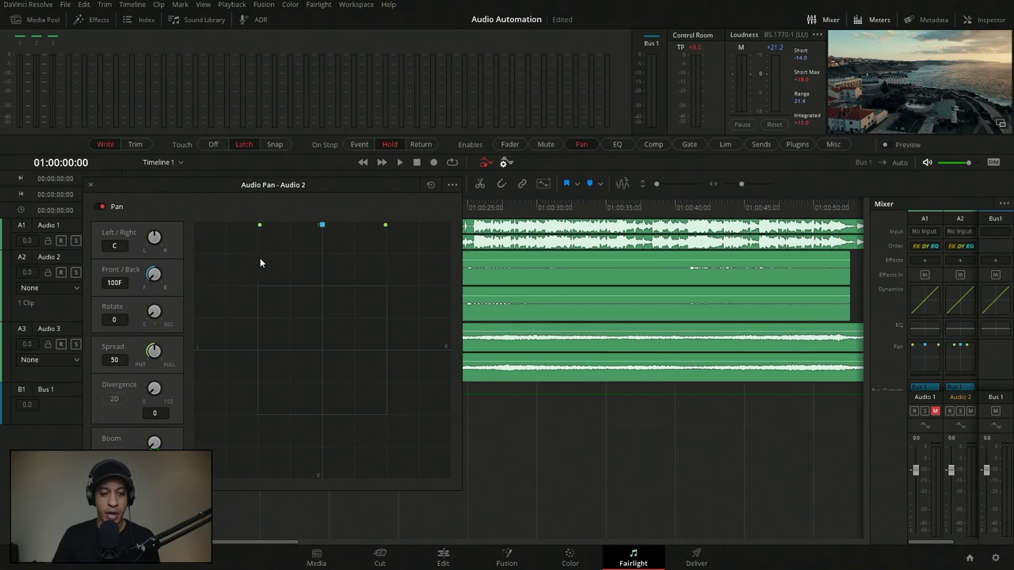
{"action": "left_click_drag", "start_coordinate": [159, 242], "coordinate": [21, 324]}
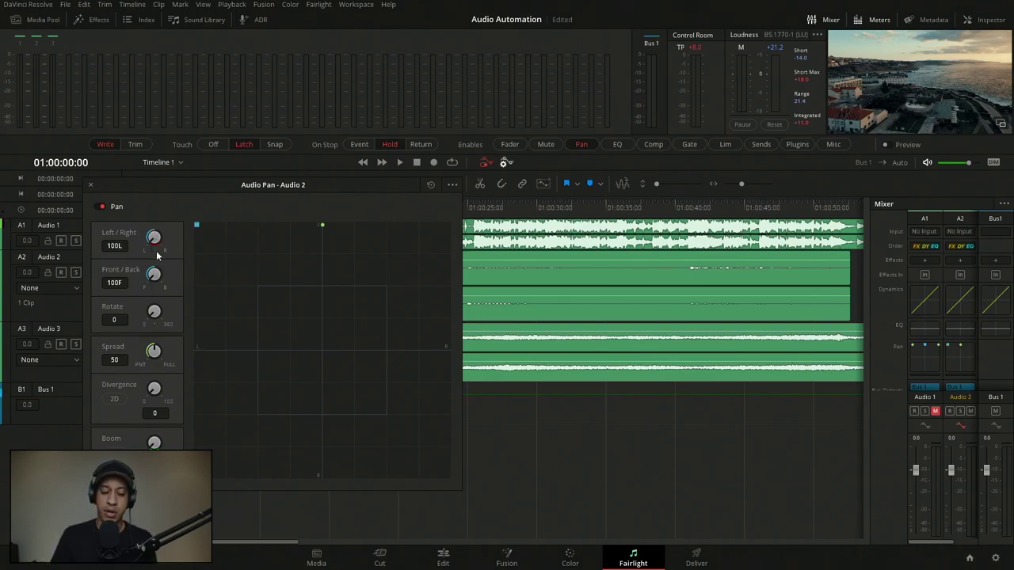
{"action": "left_click_drag", "start_coordinate": [222, 192], "coordinate": [194, 116]}
{"action": "left_click", "coordinate": [123, 211]}
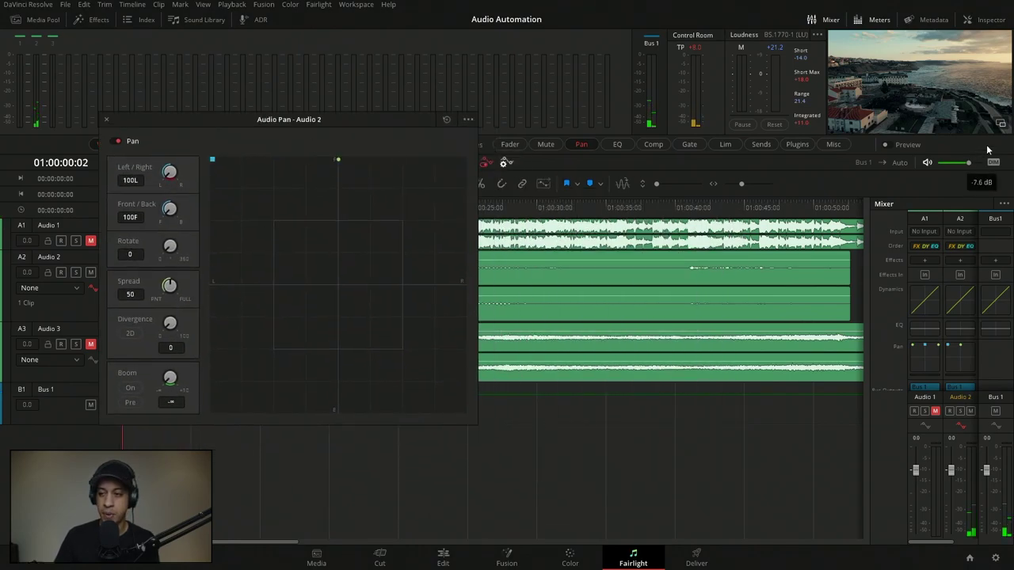
Float the viewer in a large window and set Audio 2's pan to about 64L.
{"action": "left_click", "coordinate": [1001, 124]}
{"action": "left_click_drag", "start_coordinate": [581, 77], "coordinate": [619, 129]}
{"action": "left_click_drag", "start_coordinate": [178, 174], "coordinate": [199, 181]}
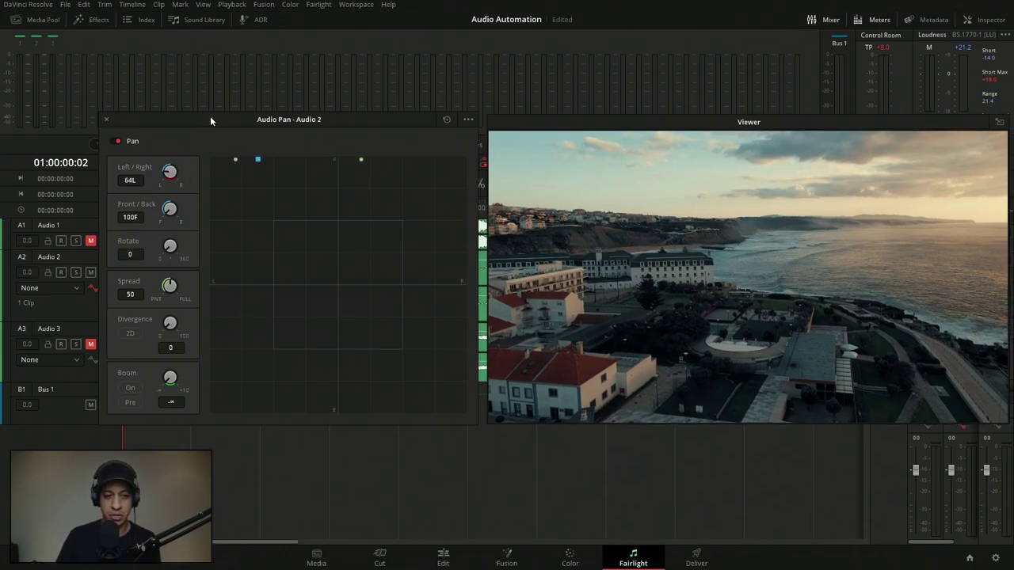
Record Audio 2's pan sweeping from 64L to 92R over ten seconds, then dock the viewer.
{"action": "left_click_drag", "start_coordinate": [210, 117], "coordinate": [204, 126]}
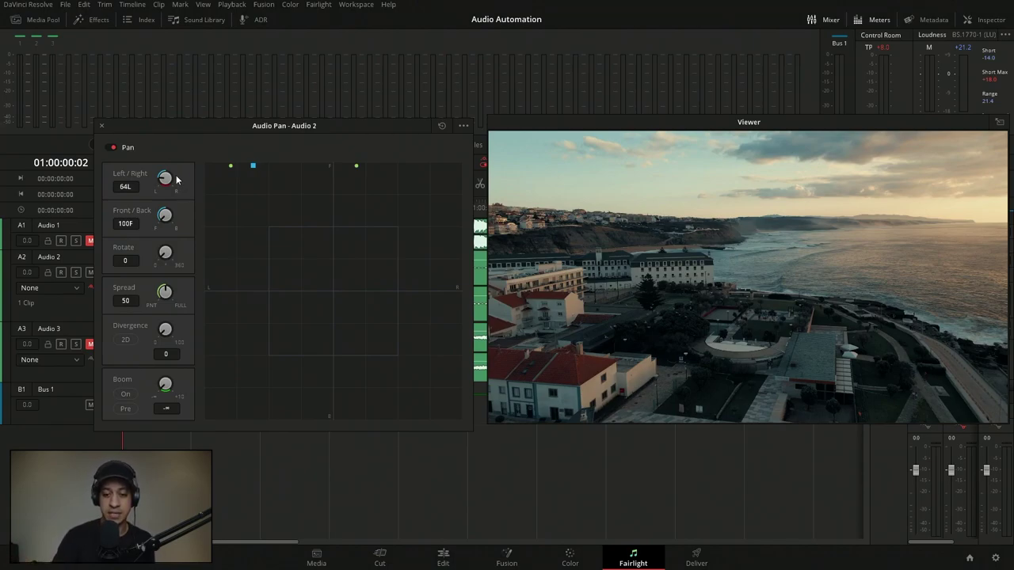
{"action": "left_click_drag", "start_coordinate": [177, 180], "coordinate": [283, 194]}
{"action": "key", "text": "space"}
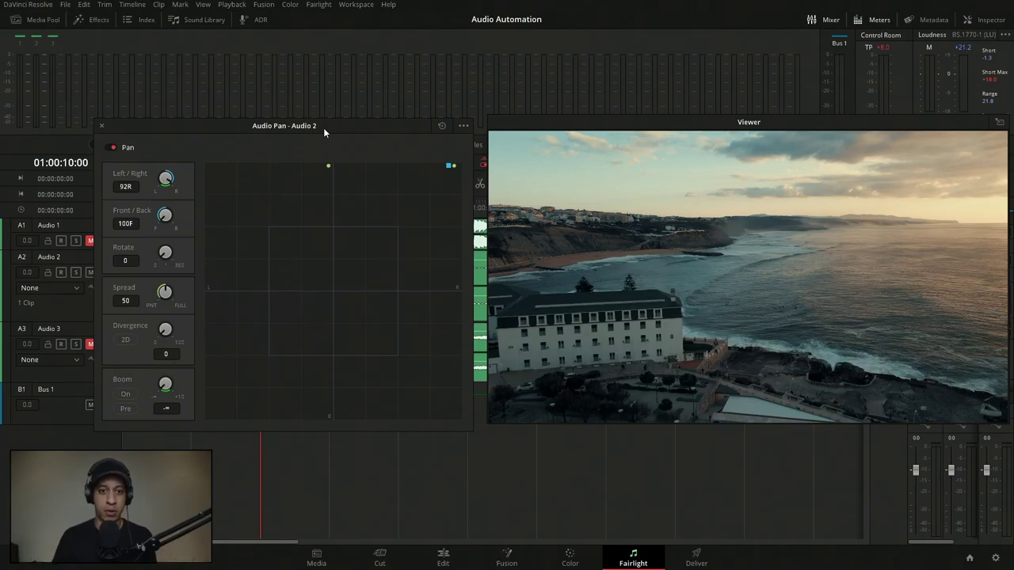
{"action": "left_click_drag", "start_coordinate": [319, 125], "coordinate": [704, 181]}
{"action": "left_click", "coordinate": [1000, 122]}
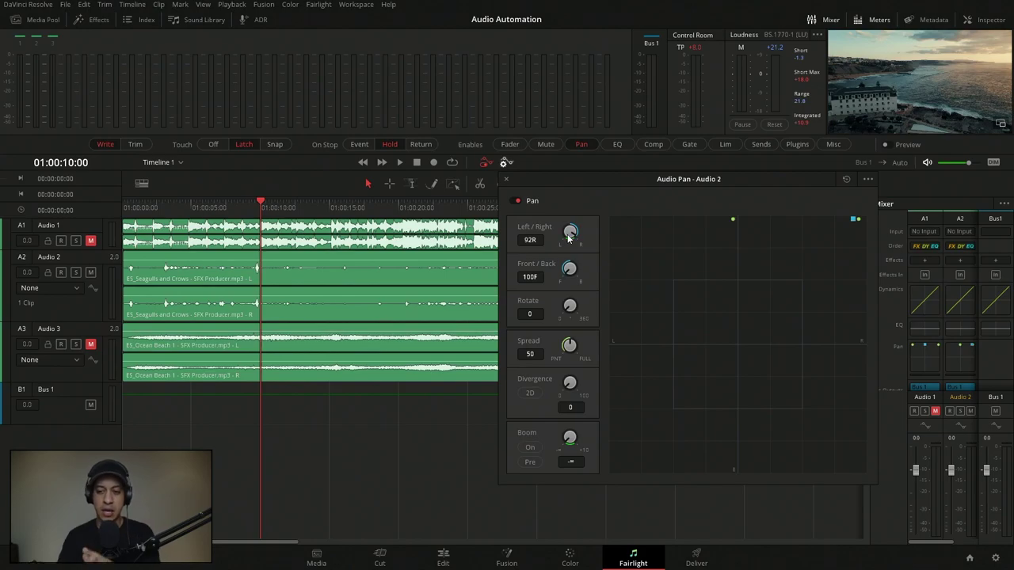
Show Audio 2's Pan > L/R Pan automation curve on a taller track with the range tool active.
{"action": "left_click", "coordinate": [47, 286]}
{"action": "mouse_move", "coordinate": [49, 334]}
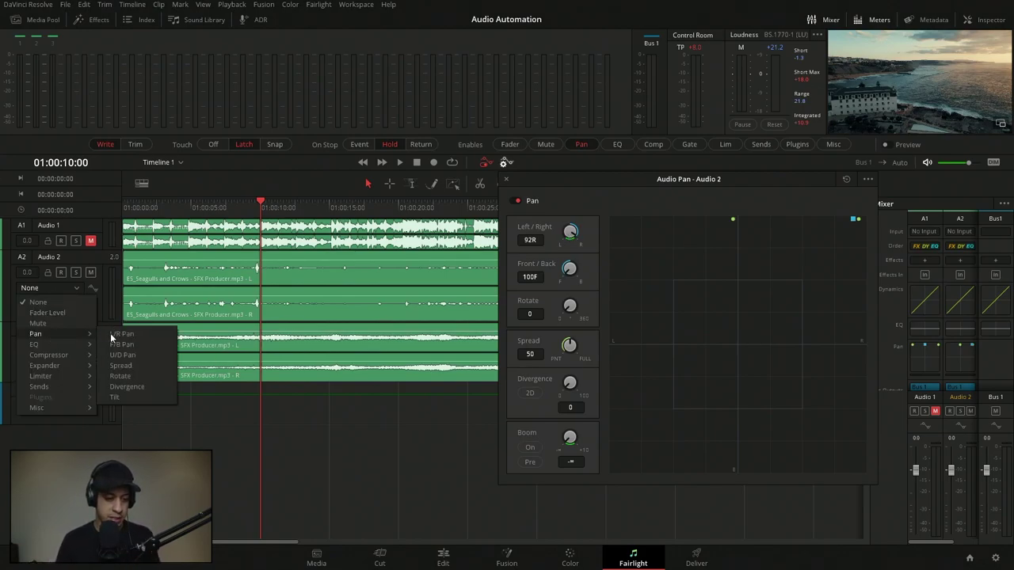
{"action": "left_click", "coordinate": [134, 333]}
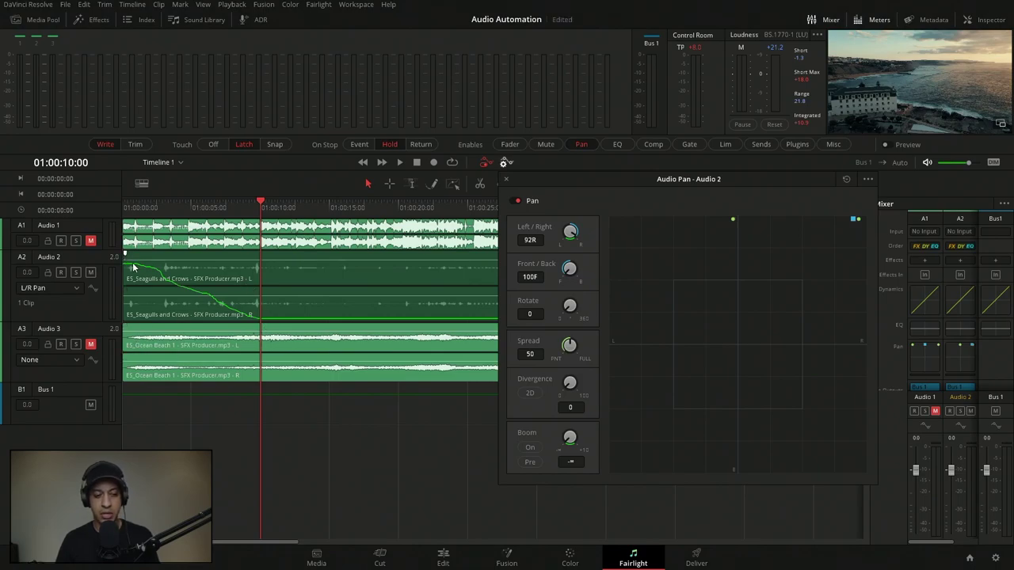
{"action": "left_click_drag", "start_coordinate": [107, 323], "coordinate": [107, 356]}
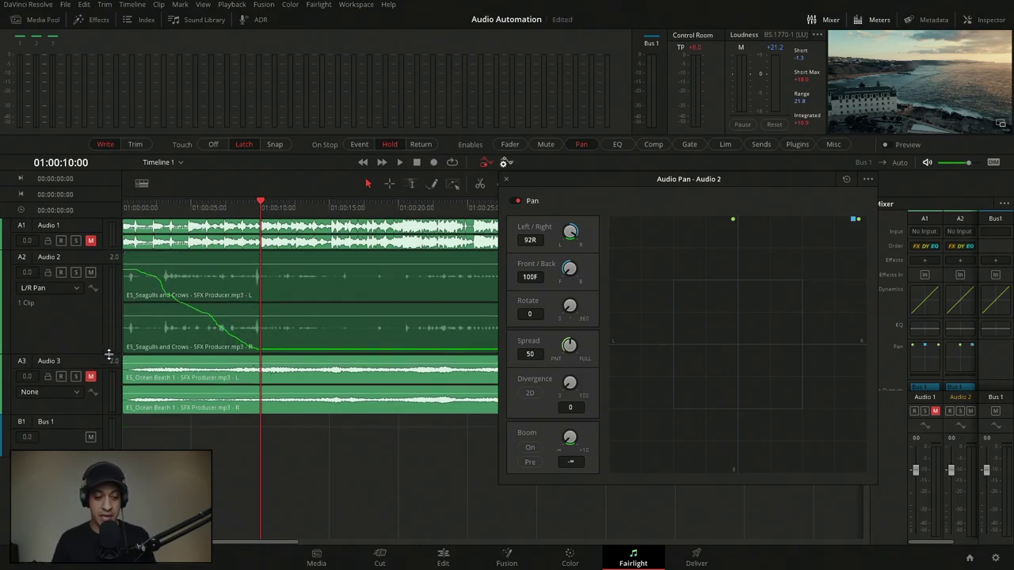
{"action": "left_click", "coordinate": [453, 184]}
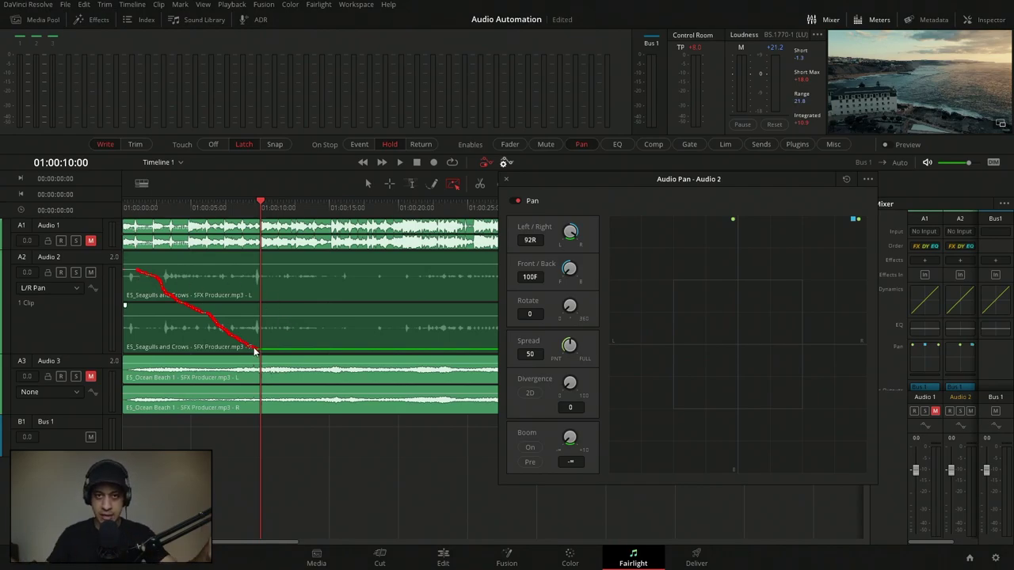
Play back the recorded pan, park the playhead near six seconds, and close the pan window.
{"action": "left_click_drag", "start_coordinate": [593, 180], "coordinate": [440, 157]}
{"action": "key", "text": "space"}
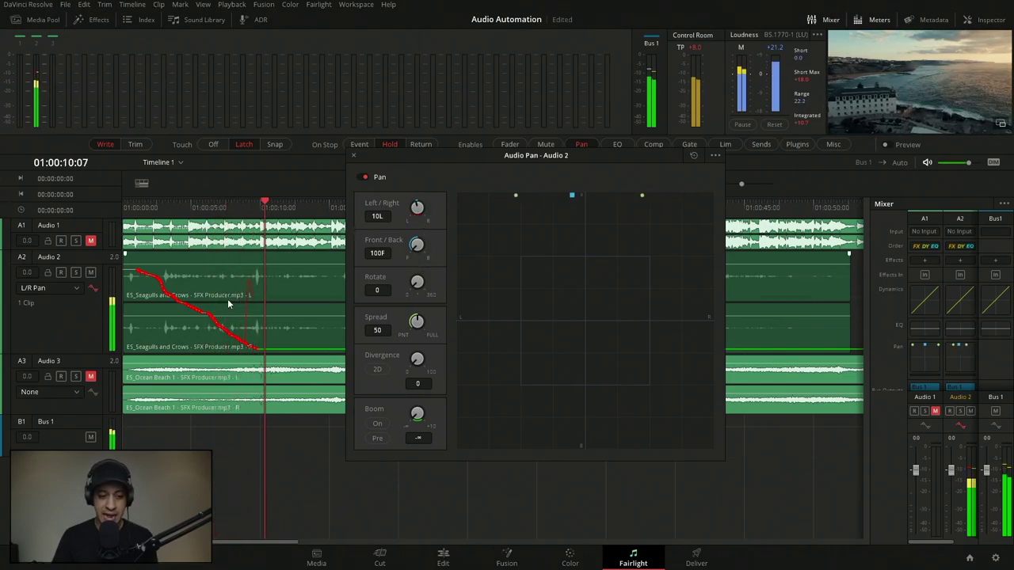
{"action": "key", "text": "space"}
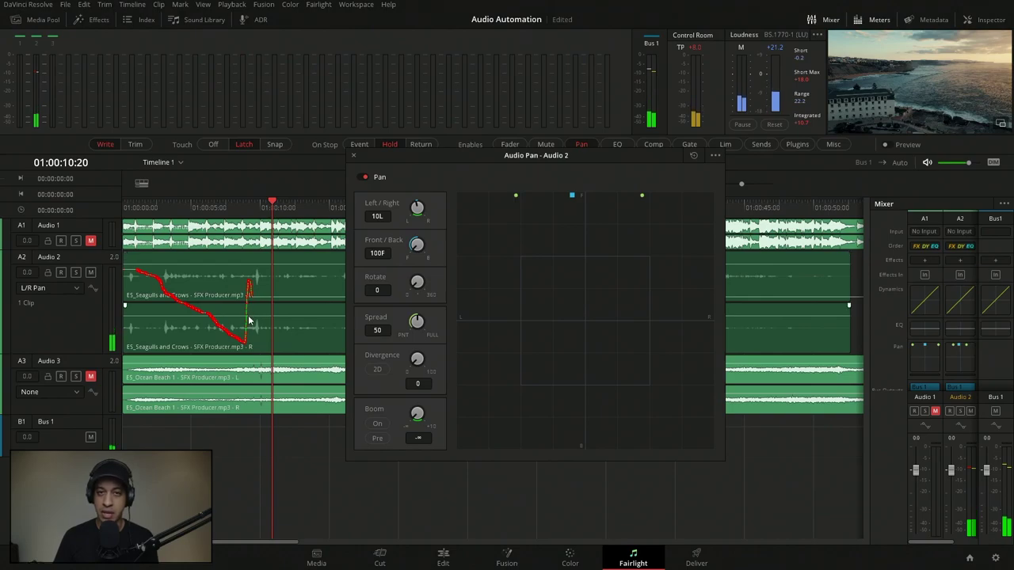
{"action": "left_click_drag", "start_coordinate": [281, 212], "coordinate": [216, 208]}
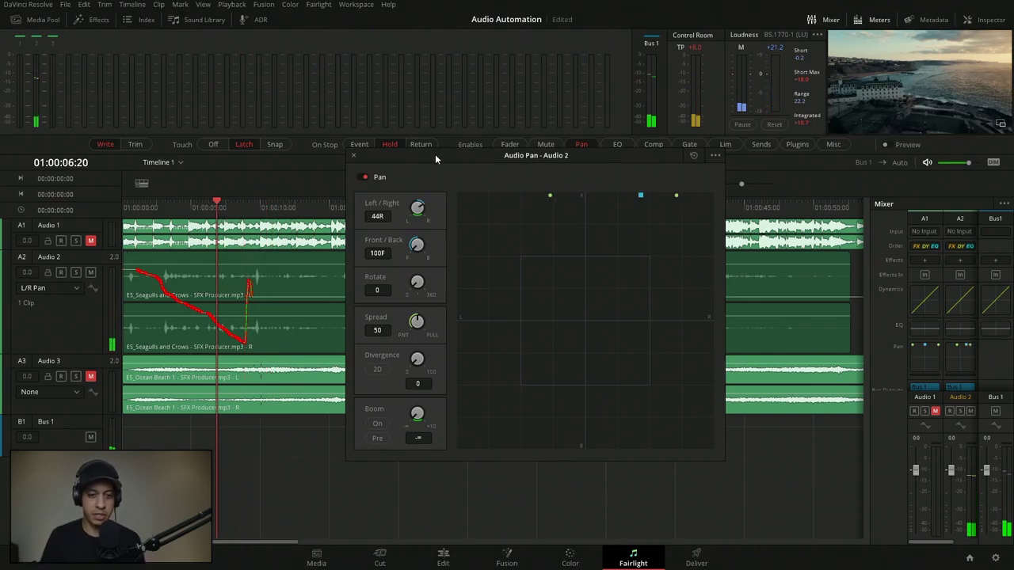
{"action": "left_click", "coordinate": [354, 155]}
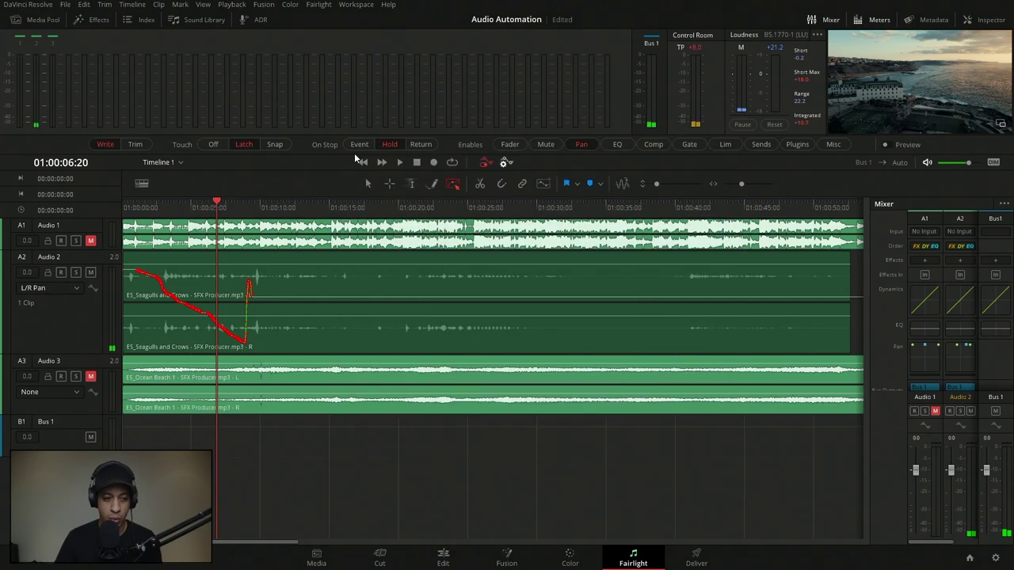
Unmute Audio 3, select its clips with the selection tool, and preview playback from the start.
{"action": "left_click", "coordinate": [91, 376]}
{"action": "left_click_drag", "start_coordinate": [183, 207], "coordinate": [123, 208]}
{"action": "key", "text": "space"}
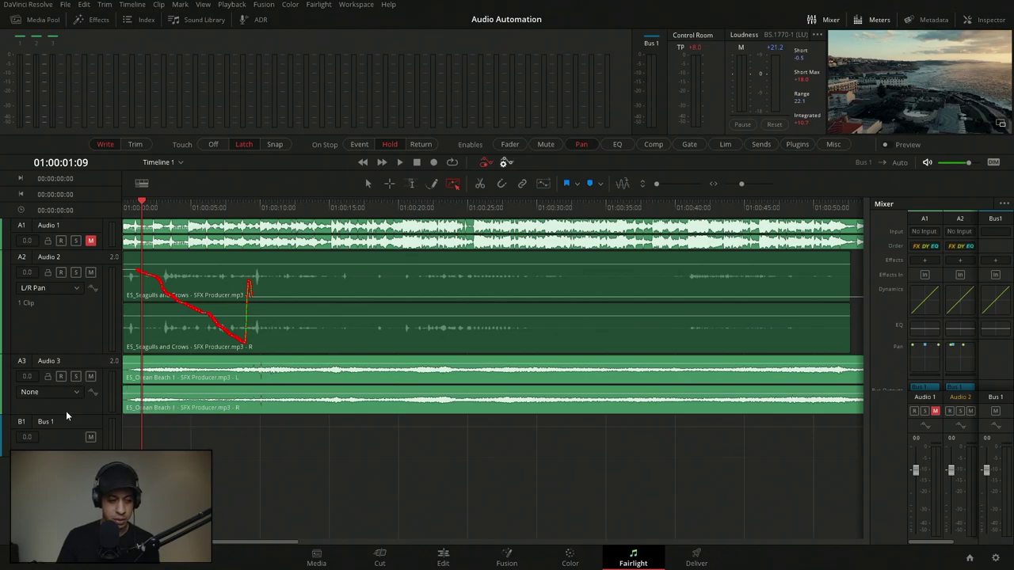
{"action": "left_click", "coordinate": [105, 403]}
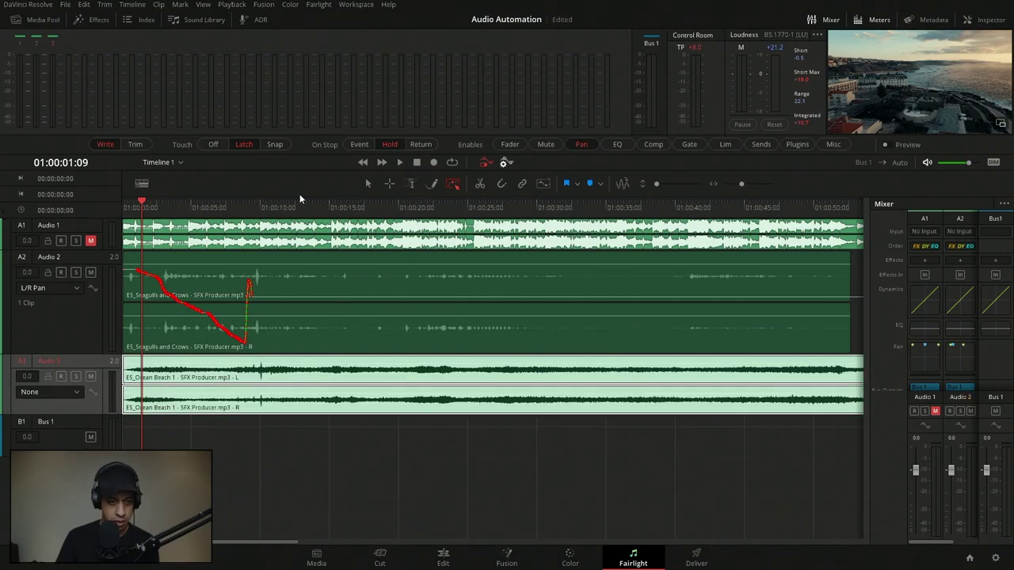
{"action": "left_click", "coordinate": [370, 185]}
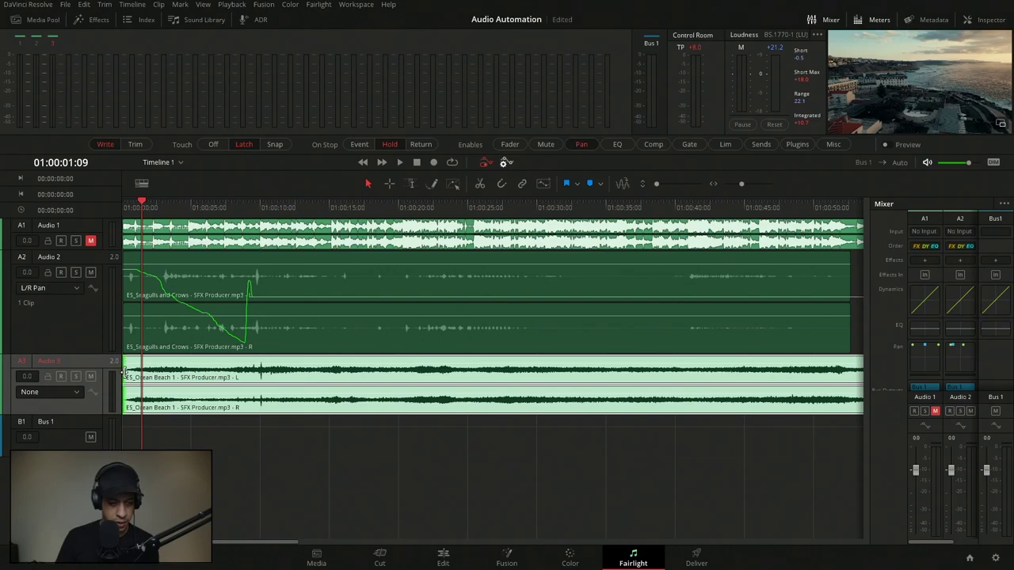
{"action": "left_click", "coordinate": [124, 372]}
{"action": "left_click", "coordinate": [131, 373]}
{"action": "key", "text": "space"}
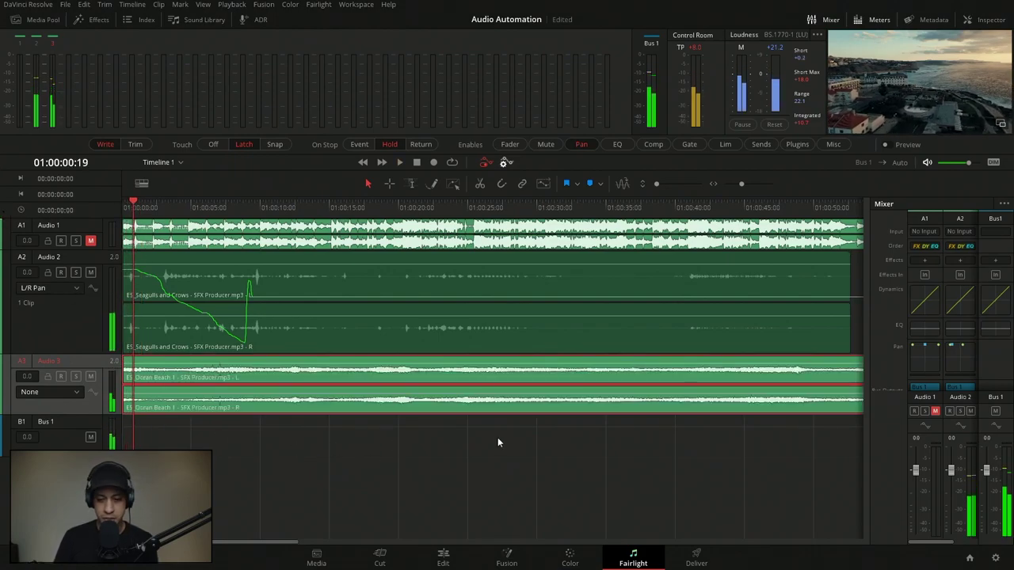
{"action": "left_click", "coordinate": [125, 206]}
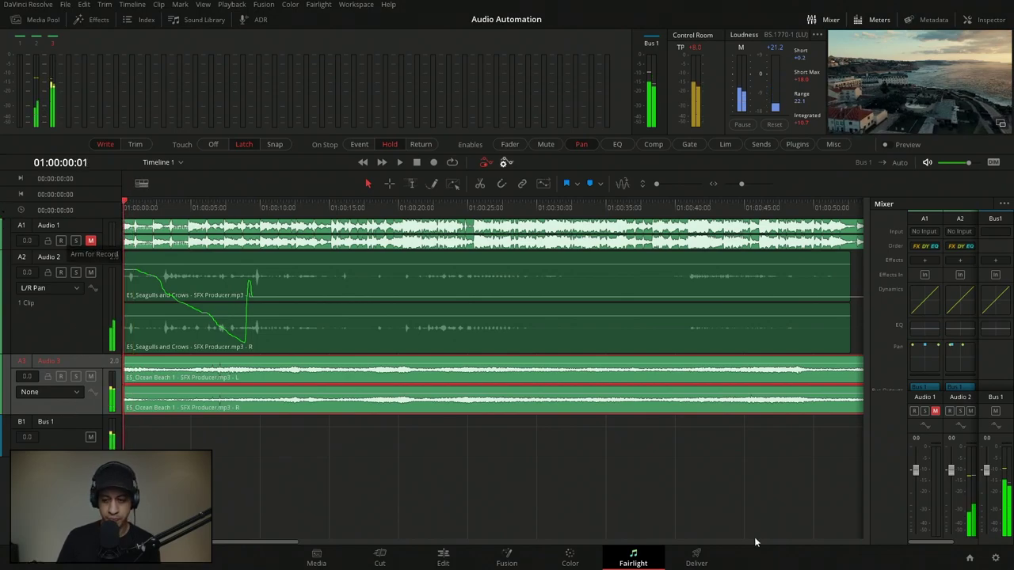
Widen the Mixer, set the A3 fader to -15, preview, and open Audio 3's pan window.
{"action": "left_click_drag", "start_coordinate": [943, 544], "coordinate": [968, 543]}
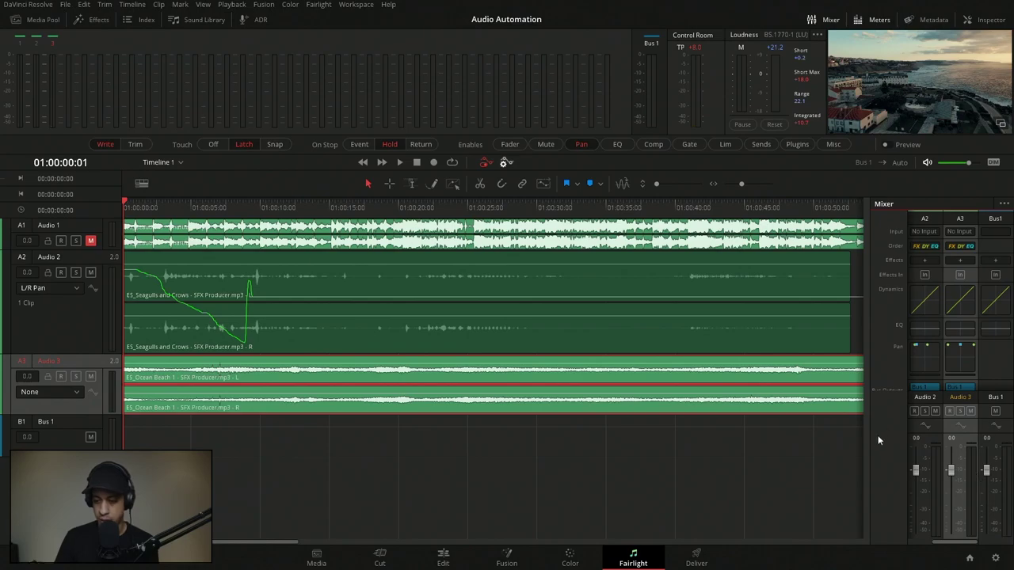
{"action": "left_click_drag", "start_coordinate": [868, 436], "coordinate": [831, 436]}
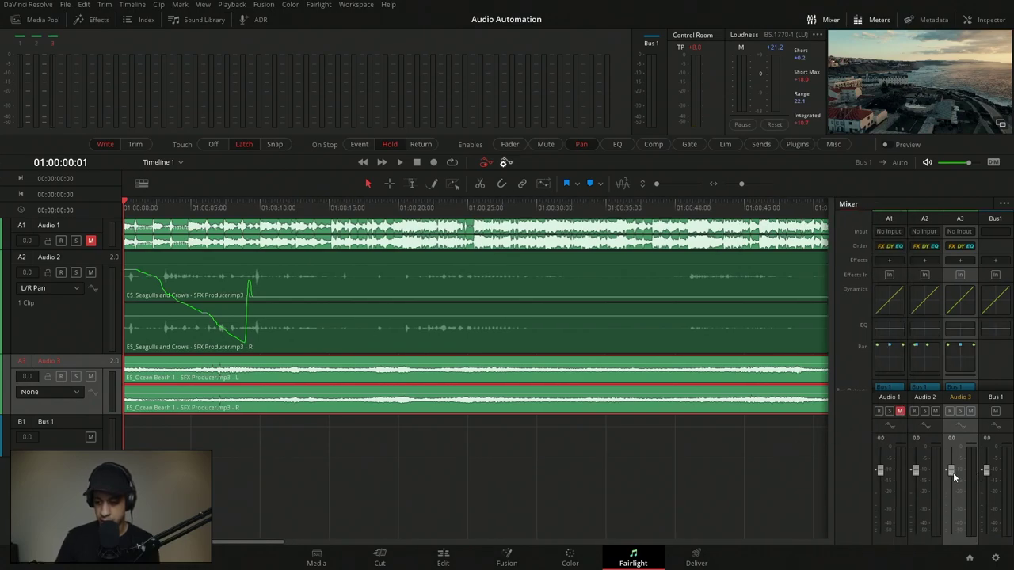
{"action": "key", "text": "space"}
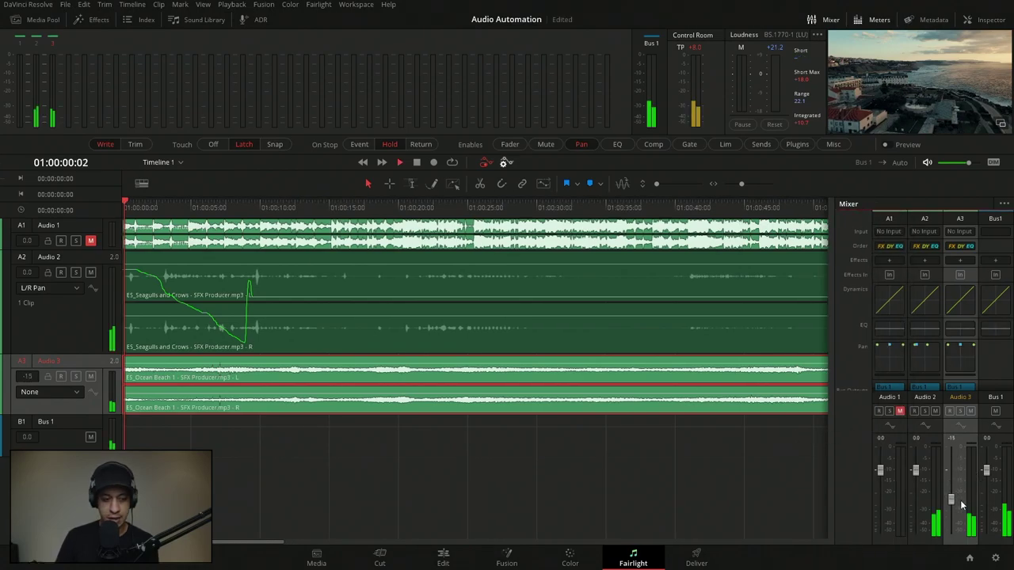
{"action": "key", "text": "space"}
{"action": "double_click", "coordinate": [970, 362]}
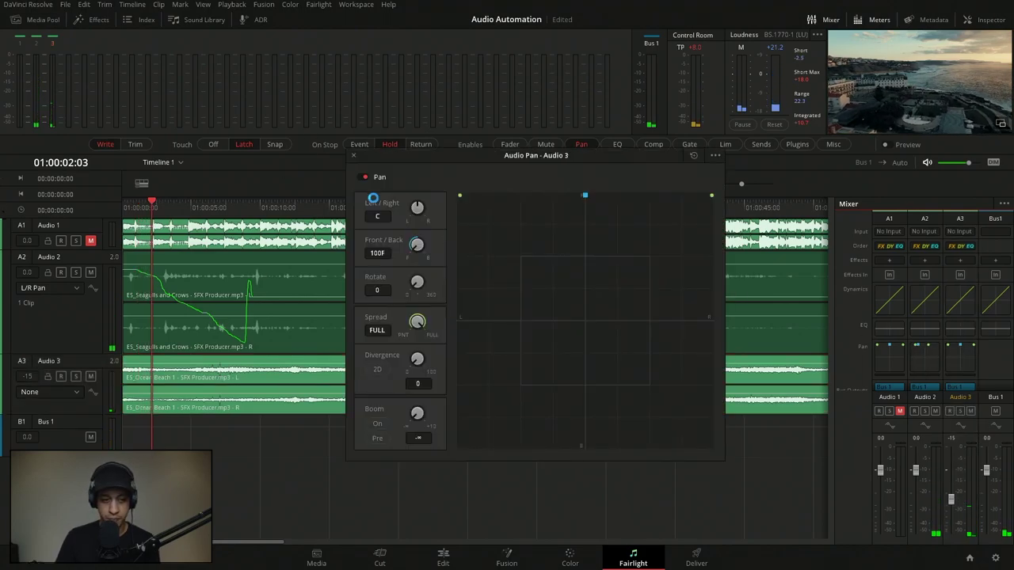
From the timeline start, pan Audio 3 to 30R, close Audio Pan, and enable Fader automation.
{"action": "key", "text": "Home"}
{"action": "left_click_drag", "start_coordinate": [423, 211], "coordinate": [446, 225]}
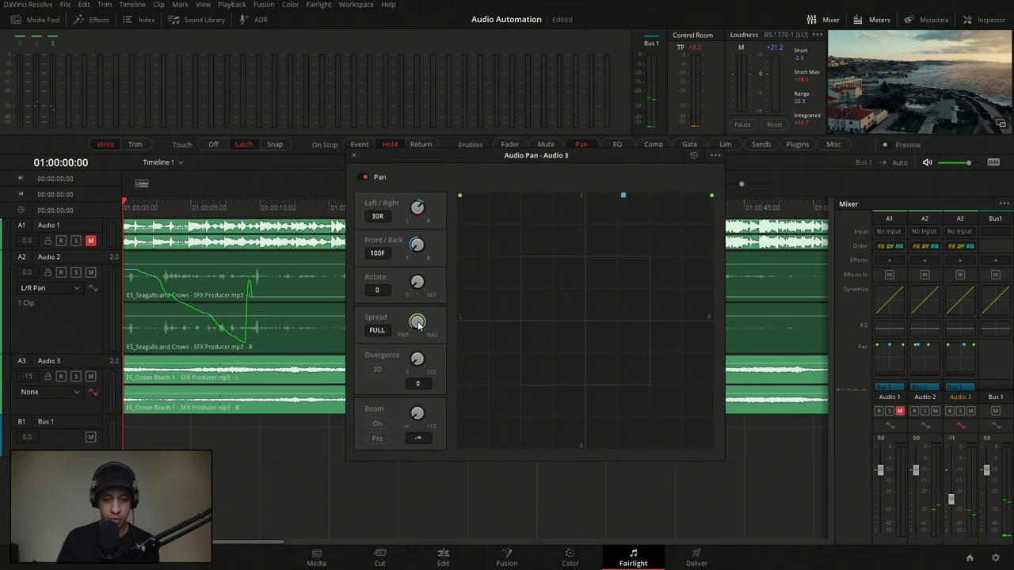
{"action": "left_click", "coordinate": [353, 156]}
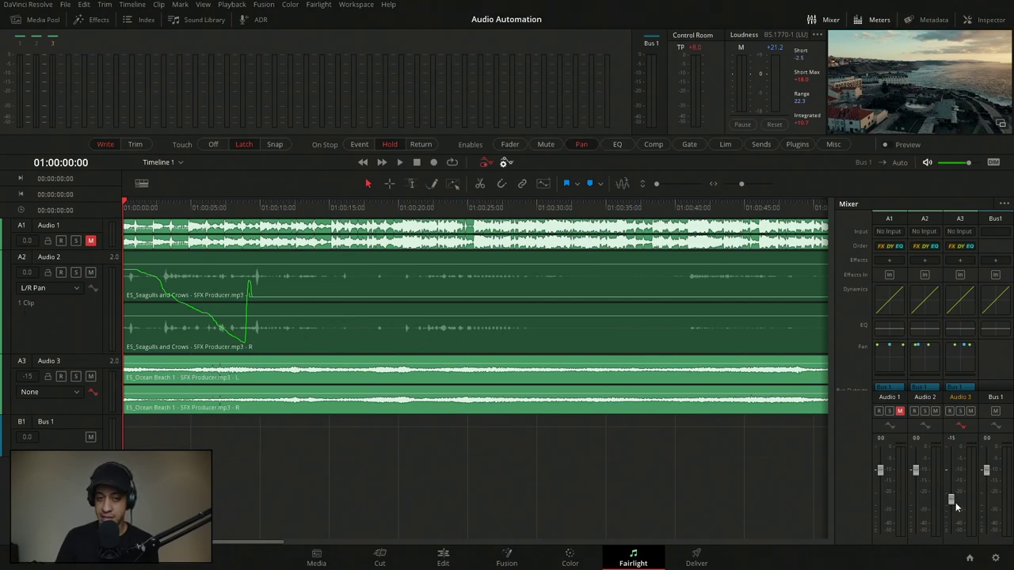
{"action": "left_click", "coordinate": [507, 147]}
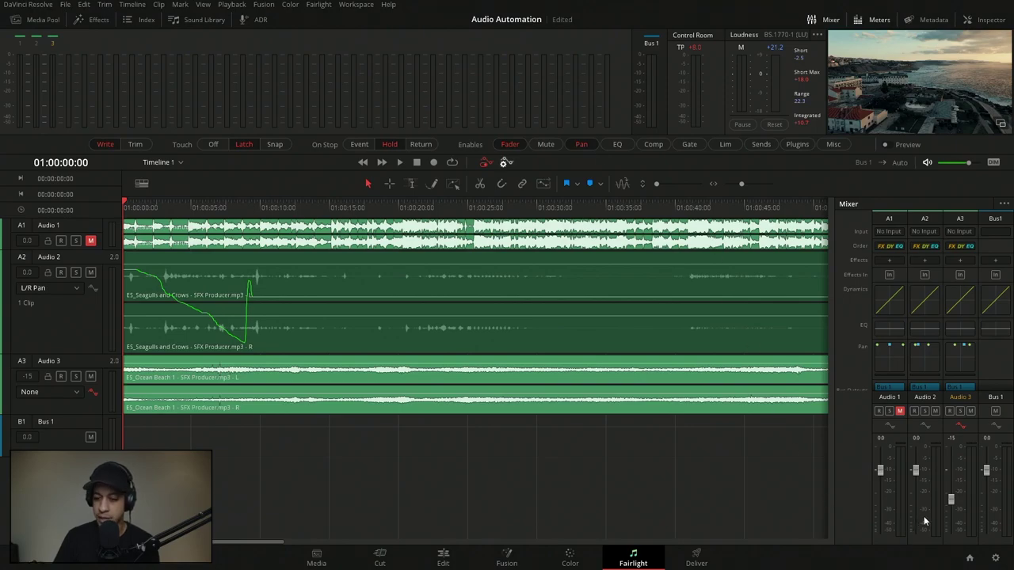
Record a live fader pass raising Audio 3 from -15 to +0.5, then replay it from the start.
{"action": "key", "text": "space"}
{"action": "left_click_drag", "start_coordinate": [951, 501], "coordinate": [949, 475]}
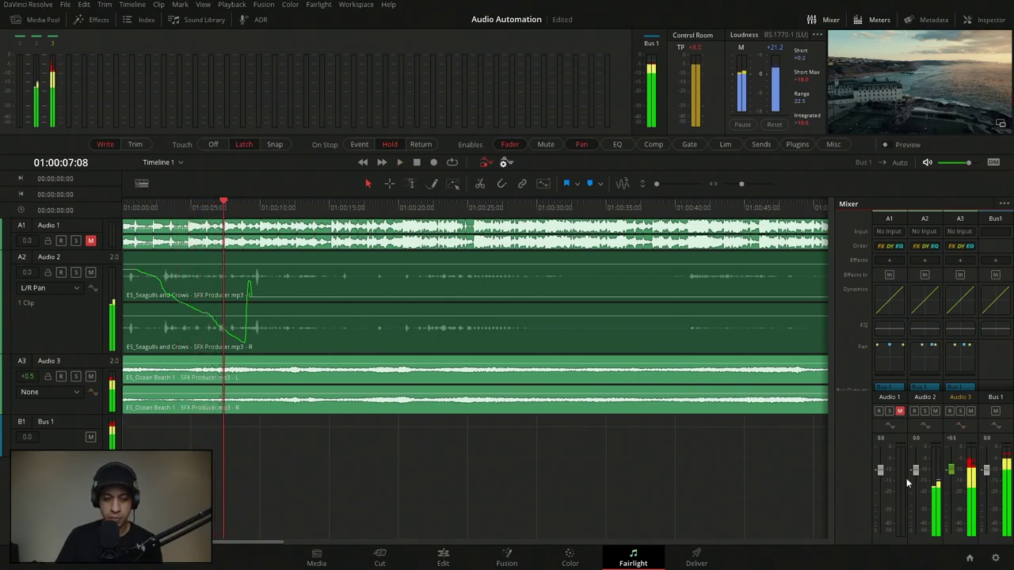
{"action": "key", "text": "space"}
{"action": "key", "text": "Home"}
{"action": "key", "text": "space"}
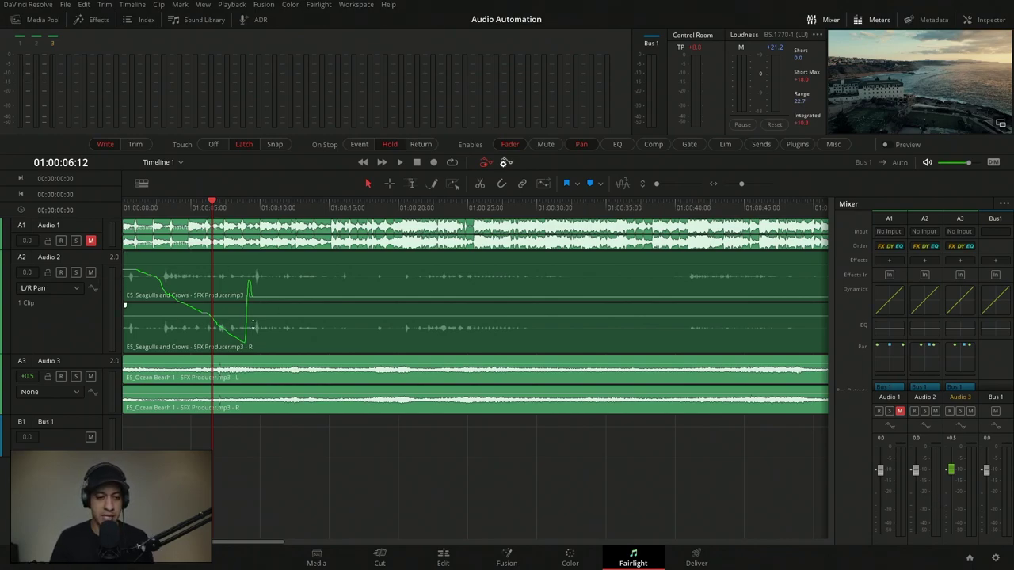
Display Audio 3's Fader Level curve on a taller track and make the automation curves editable.
{"action": "left_click", "coordinate": [49, 393]}
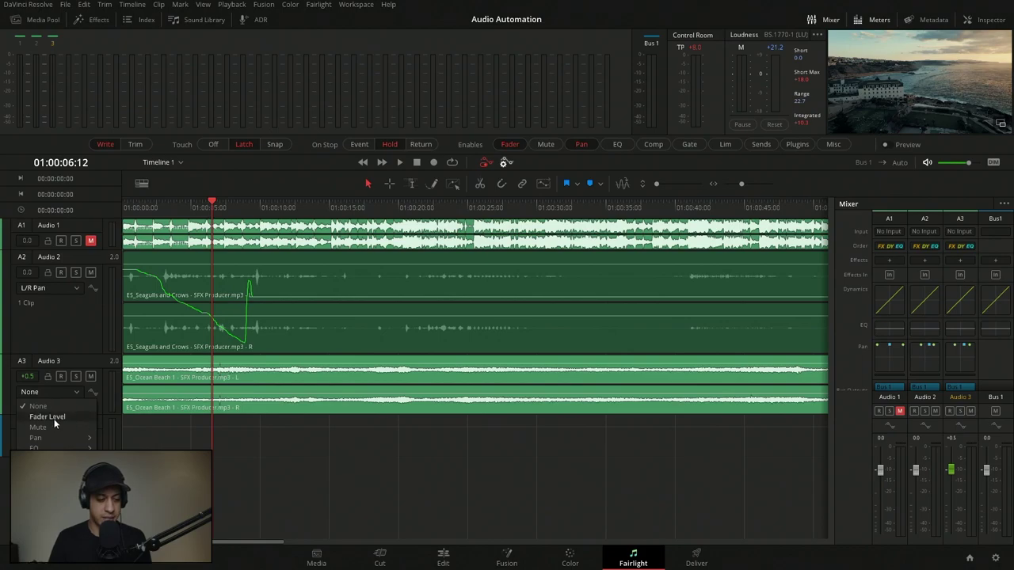
{"action": "left_click", "coordinate": [53, 418]}
{"action": "left_click_drag", "start_coordinate": [90, 414], "coordinate": [91, 446]}
{"action": "left_click", "coordinate": [448, 187]}
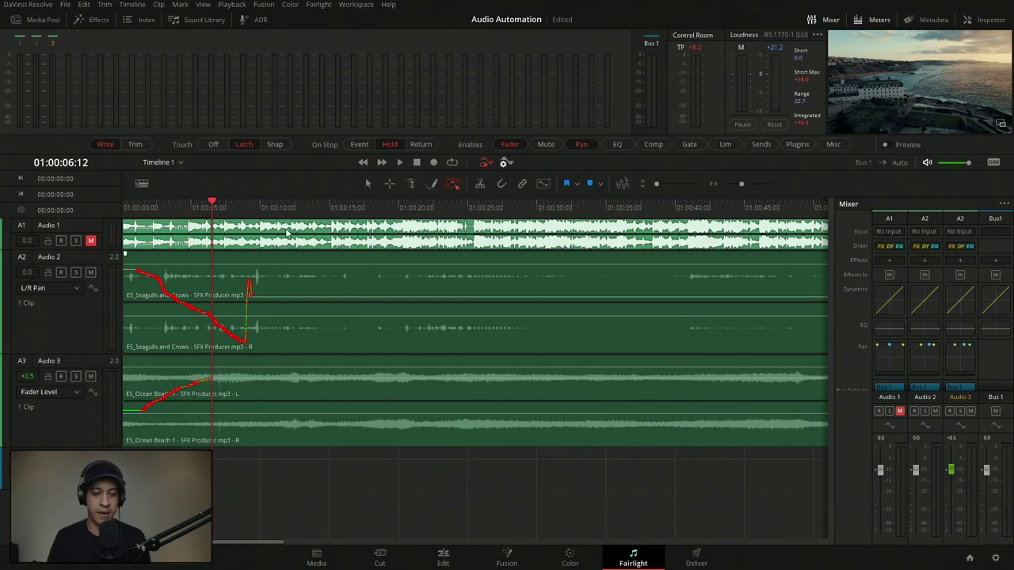
Play back the automation from the timeline start, hiding the automation controls row.
{"action": "key", "text": "Home"}
{"action": "key", "text": "space"}
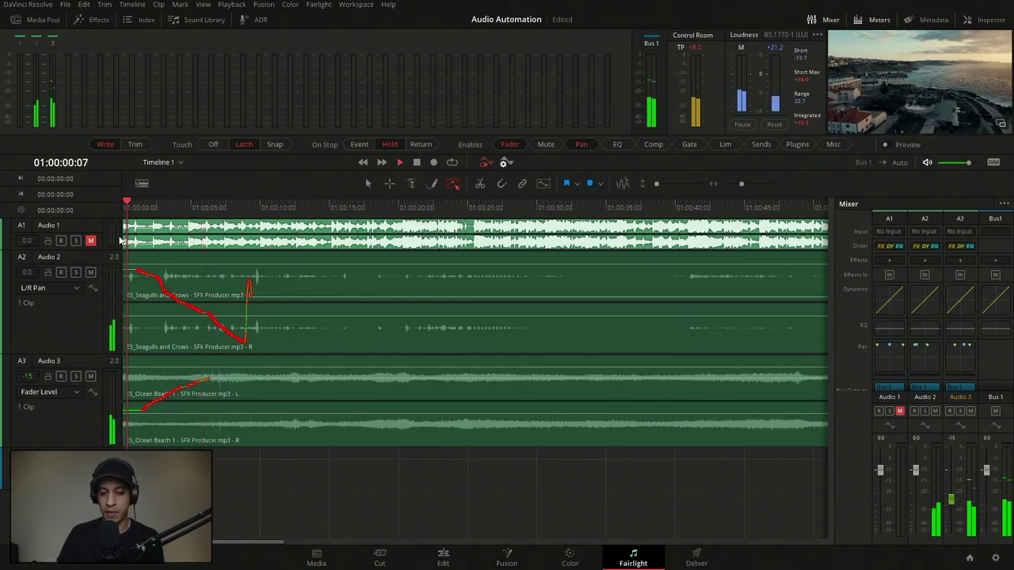
{"action": "key", "text": "space"}
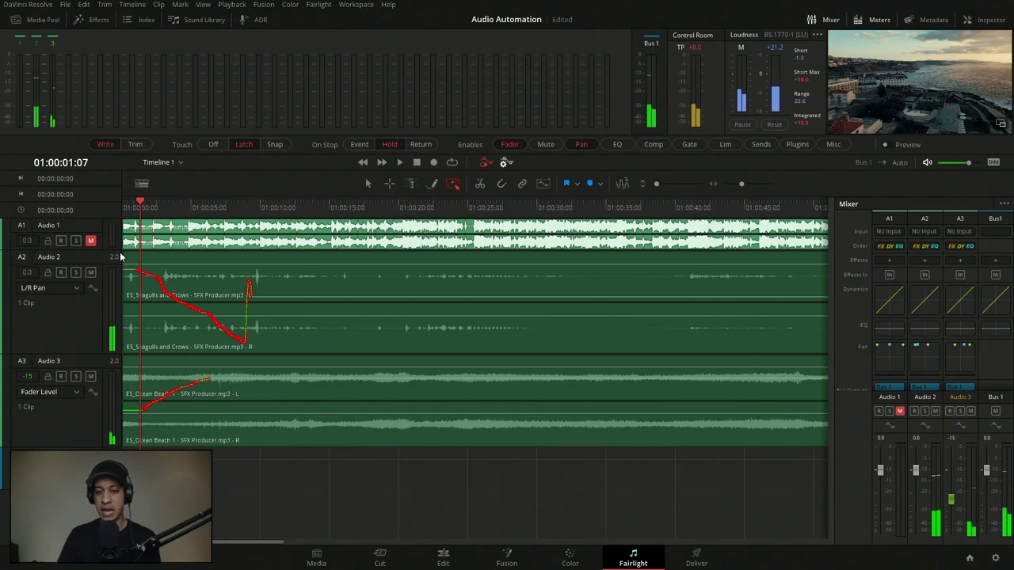
{"action": "left_click", "coordinate": [508, 165]}
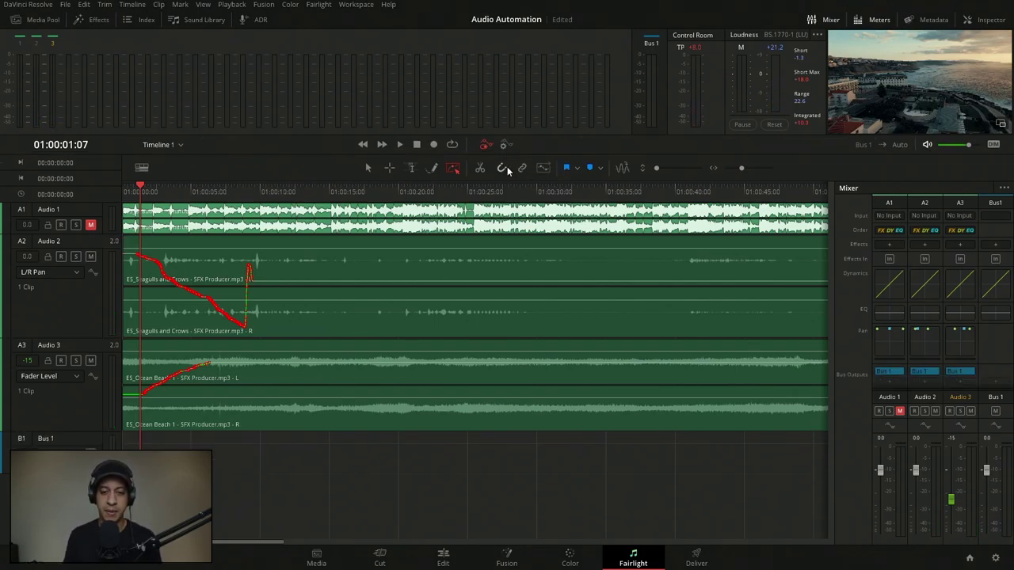
{"action": "key", "text": "space"}
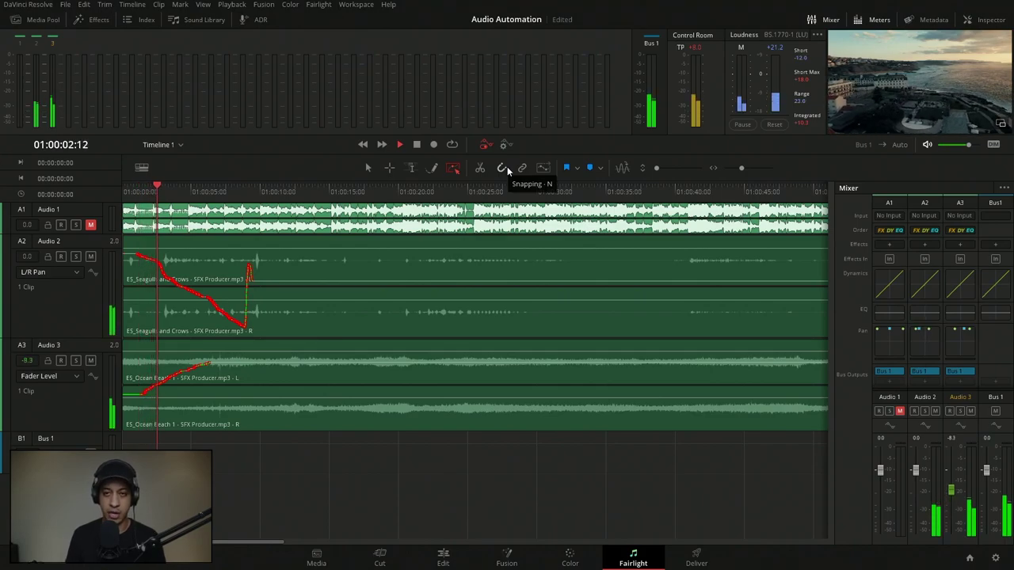
{"action": "key", "text": "space"}
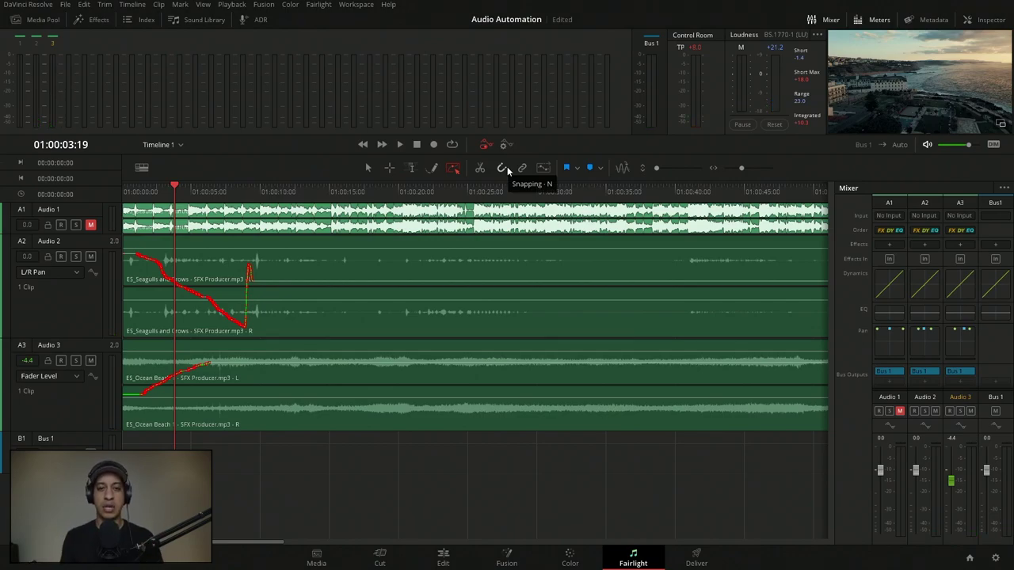
Toggle the automation controls row and track automation curves off and on during playback.
{"action": "left_click", "coordinate": [503, 145]}
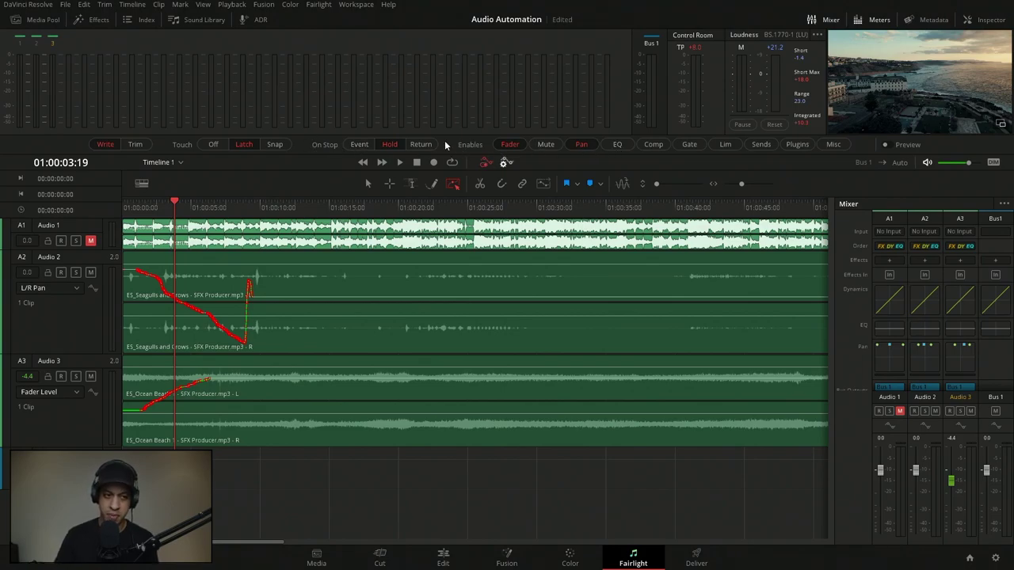
{"action": "left_click", "coordinate": [504, 162]}
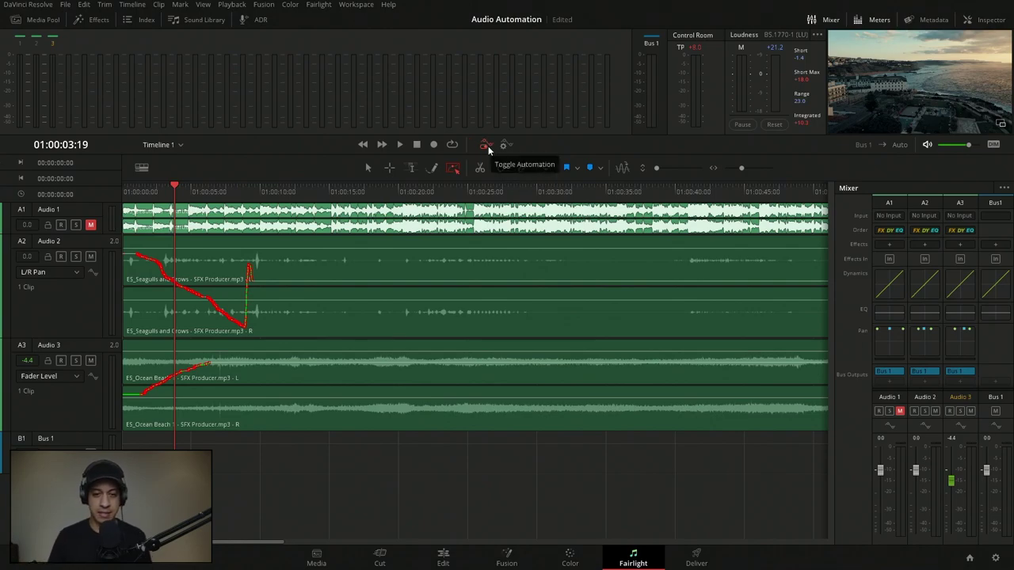
{"action": "left_click", "coordinate": [486, 144]}
{"action": "key", "text": "space"}
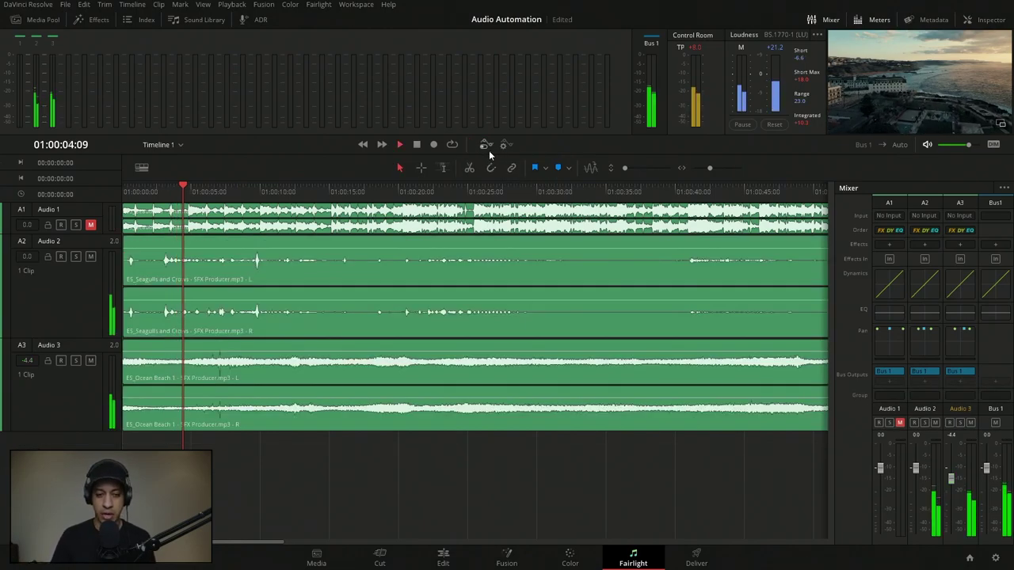
{"action": "left_click", "coordinate": [482, 147]}
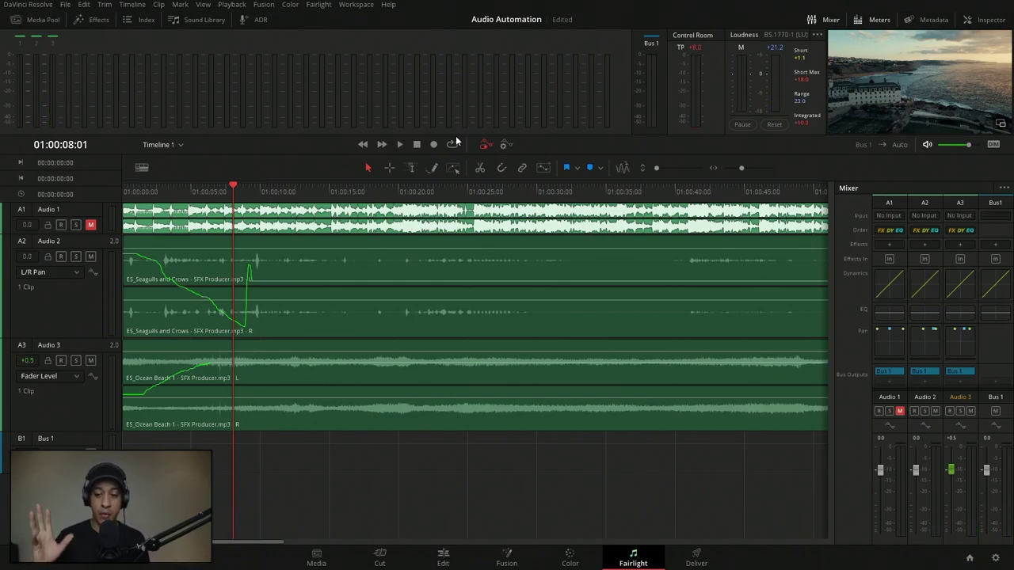
Add the Delay > Echo effect to Audio 3's effects slot.
{"action": "left_click", "coordinate": [960, 246]}
{"action": "mouse_move", "coordinate": [974, 329]}
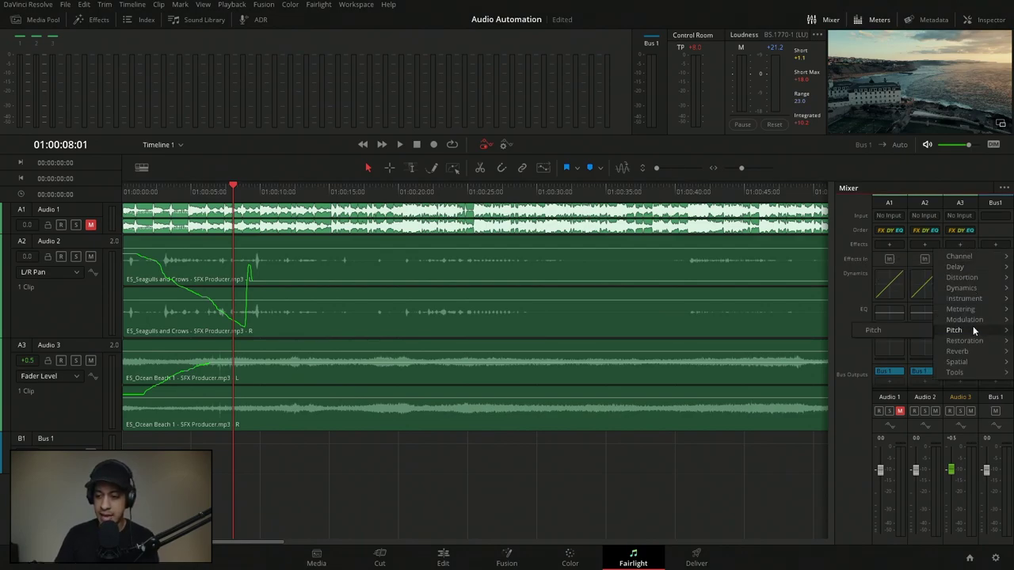
{"action": "mouse_move", "coordinate": [969, 266]}
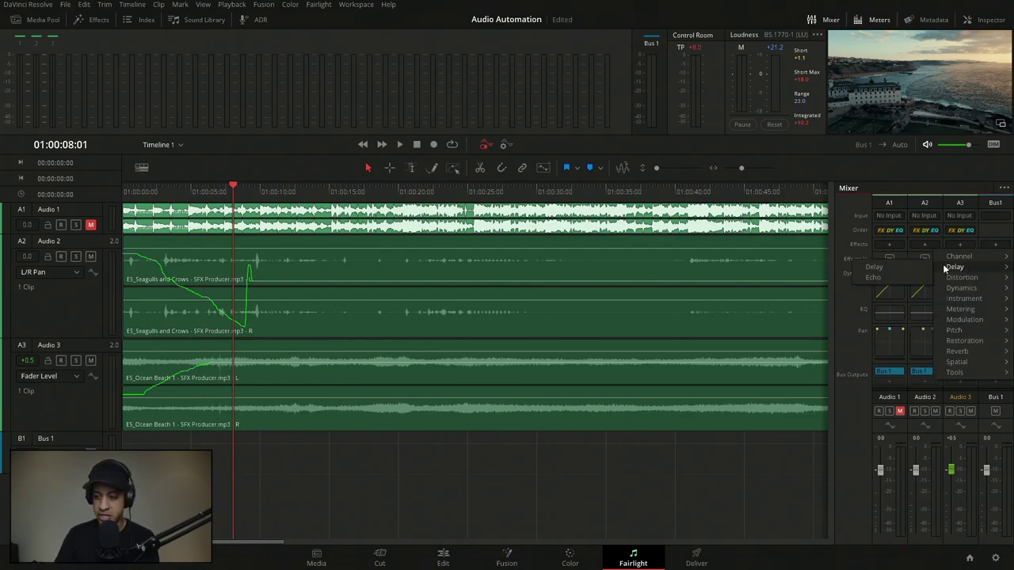
{"action": "left_click", "coordinate": [898, 277]}
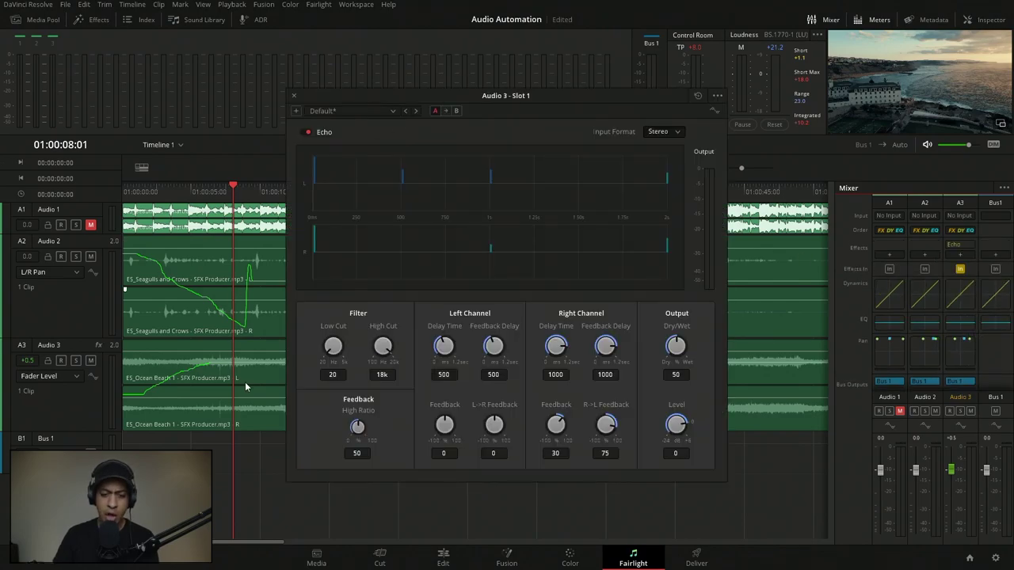
Reposition the Echo window and show the automation controls row.
{"action": "left_click_drag", "start_coordinate": [528, 101], "coordinate": [474, 82]}
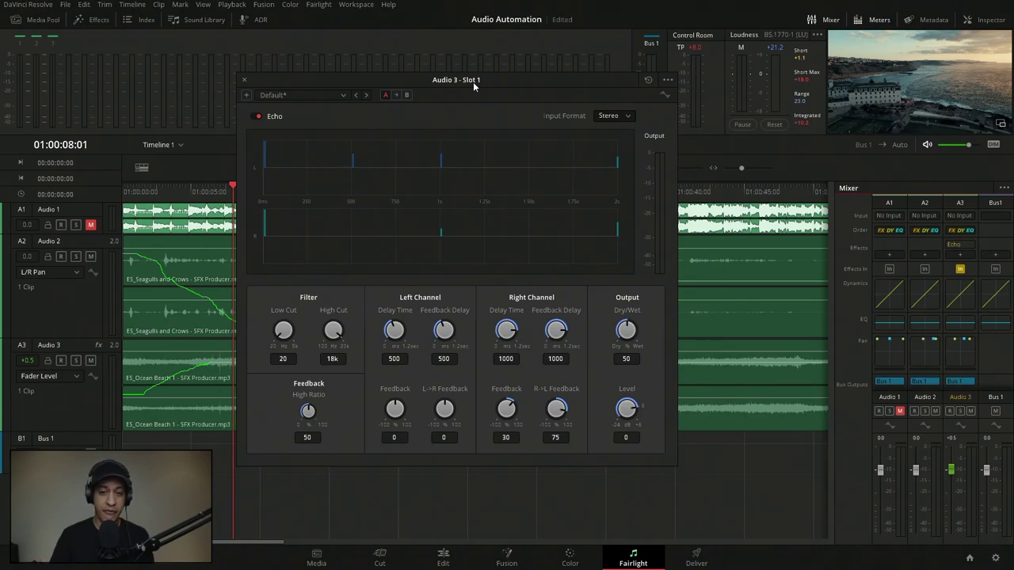
{"action": "left_click_drag", "start_coordinate": [473, 82], "coordinate": [559, 236]}
{"action": "left_click", "coordinate": [504, 145]}
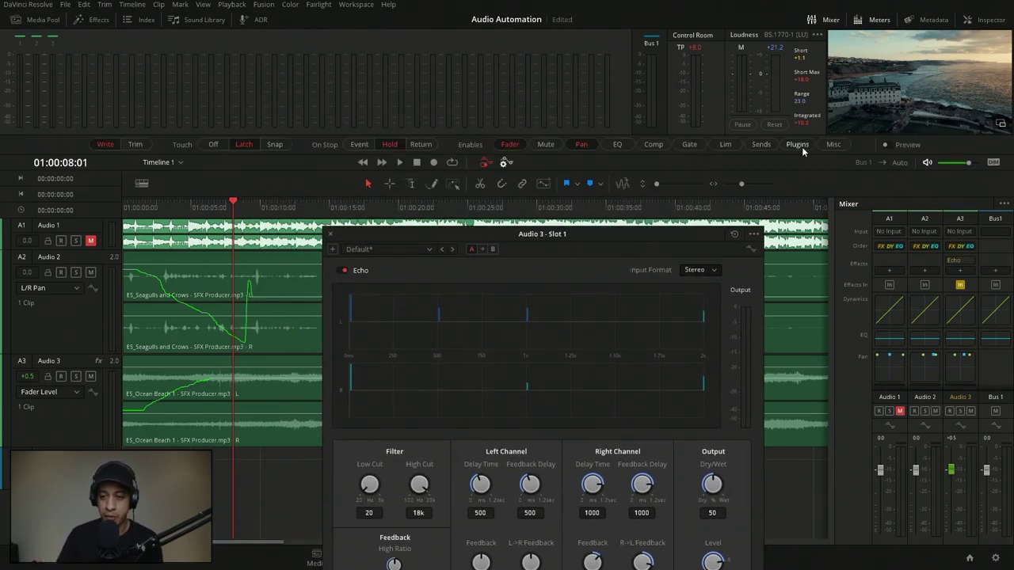
{"action": "left_click_drag", "start_coordinate": [649, 236], "coordinate": [518, 39]}
While auditioning, set Echo right delay to 552.40, left delay 0, High Cut 3.49k, Low Cut 160.
{"action": "key", "text": "space"}
{"action": "left_click_drag", "start_coordinate": [475, 292], "coordinate": [399, 333]}
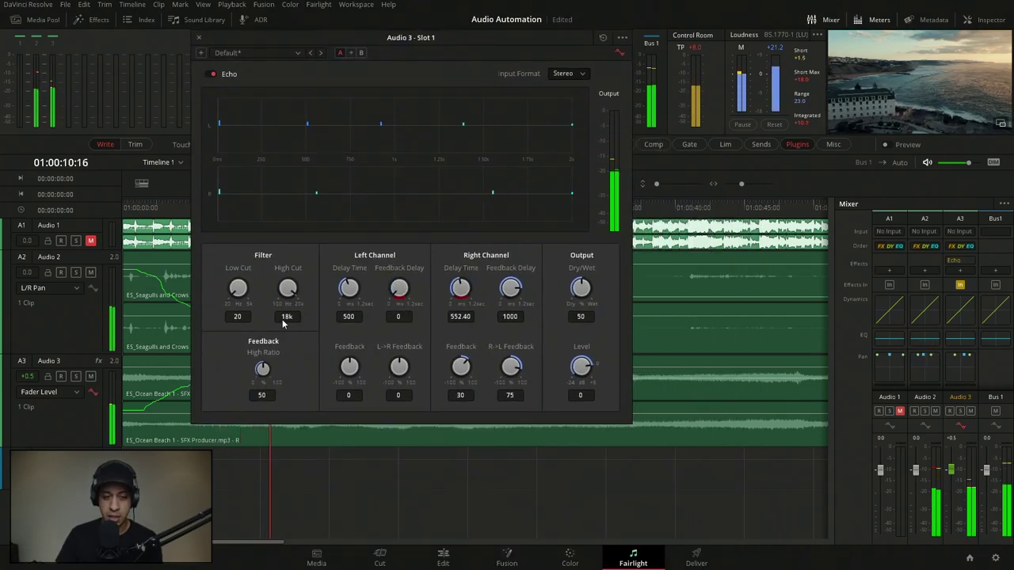
{"action": "left_click_drag", "start_coordinate": [348, 292], "coordinate": [348, 317]}
{"action": "mouse_move", "coordinate": [288, 291]}
{"action": "left_mouse_down"}
{"action": "mouse_move", "coordinate": [256, 288]}
{"action": "mouse_move", "coordinate": [277, 290]}
{"action": "left_mouse_up"}
{"action": "left_click_drag", "start_coordinate": [398, 290], "coordinate": [484, 280]}
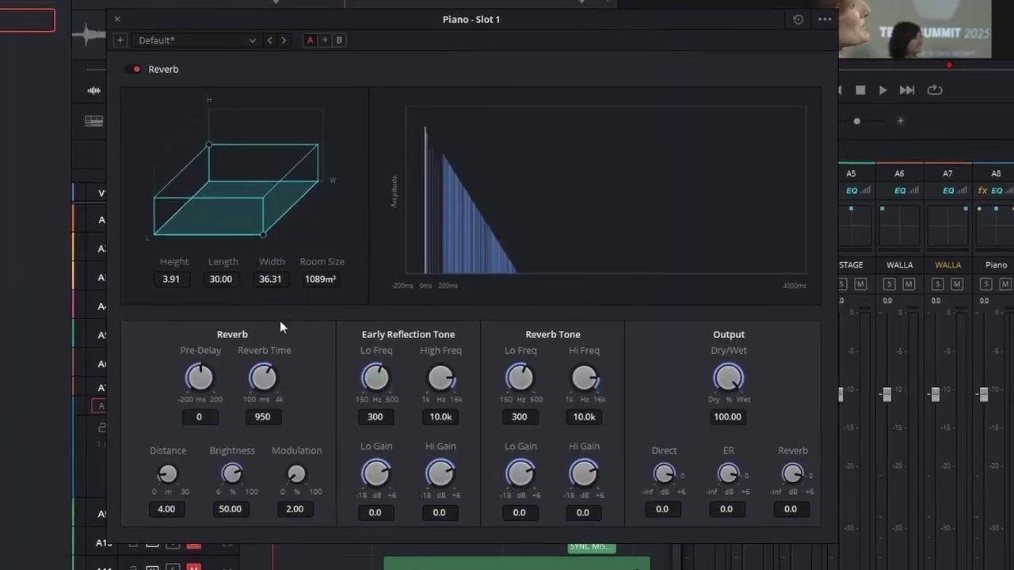
{"action": "left_click", "coordinate": [262, 49]}
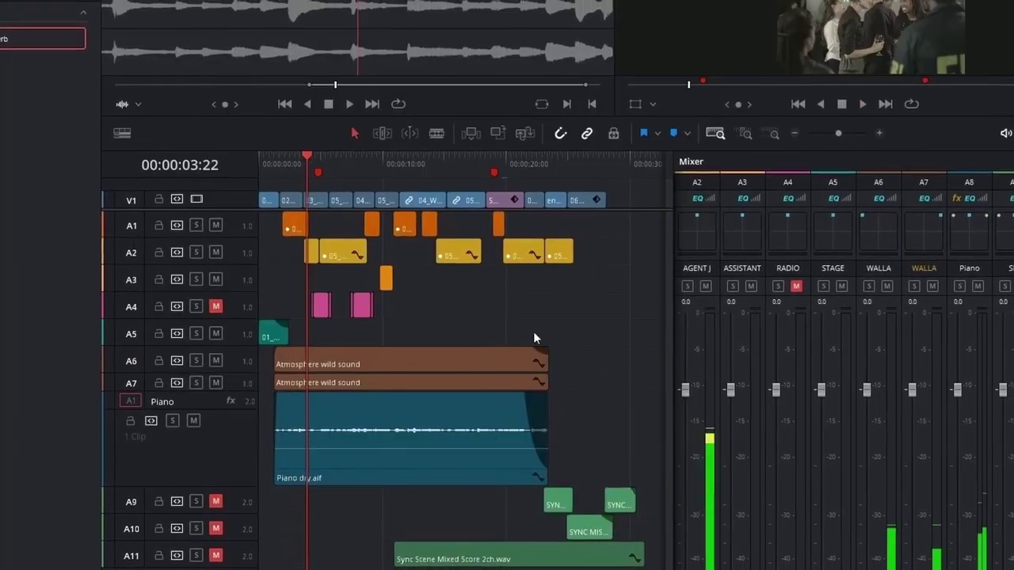